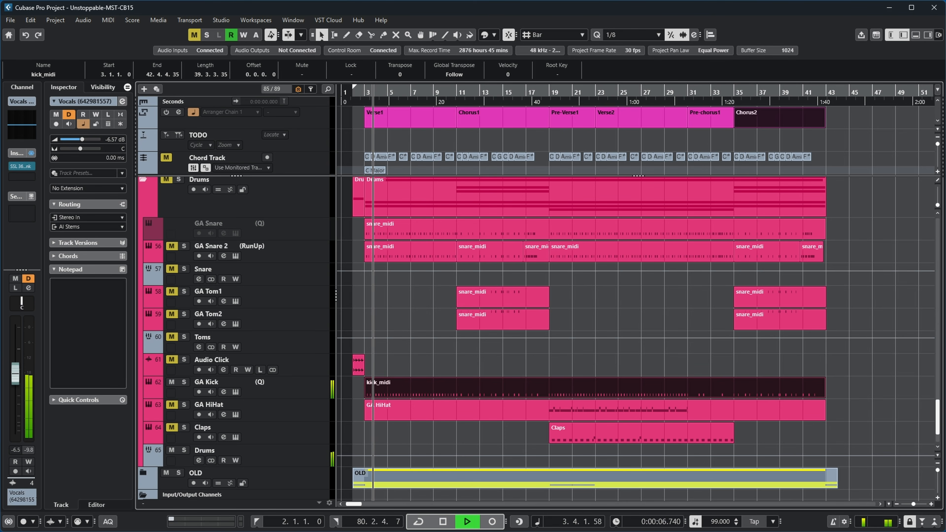
Step: Unmute the GA Snare 2 track, inspect its first snare_midi part in the Key Editor, and play the drums with it
key(space)
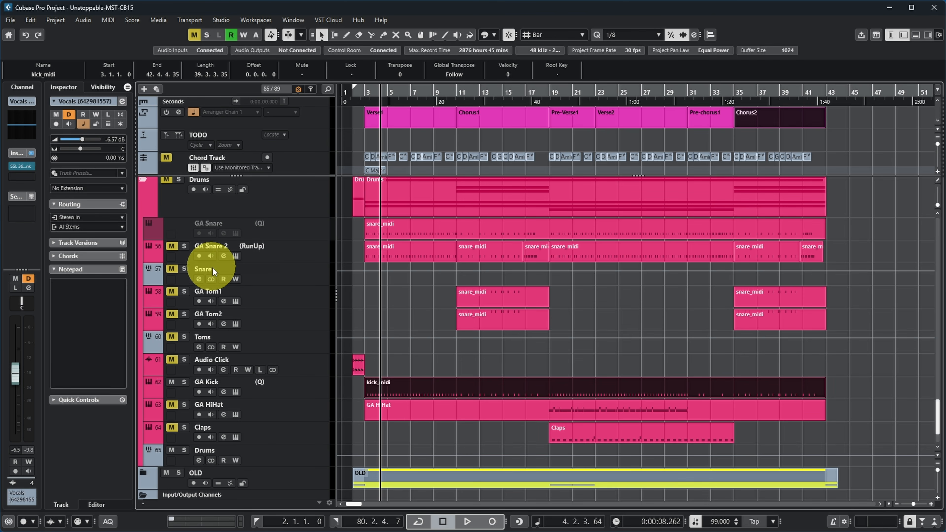
click(171, 246)
click(425, 250)
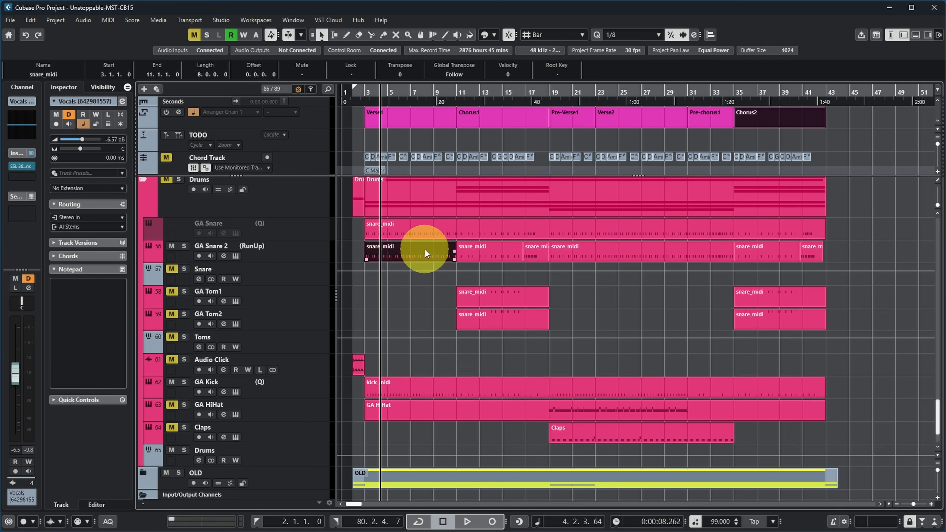
double_click(425, 250)
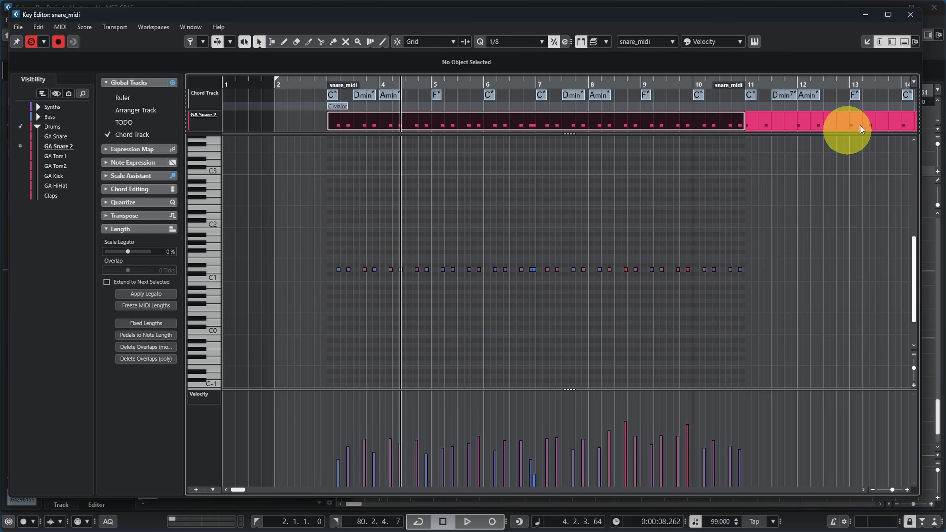
click(910, 16)
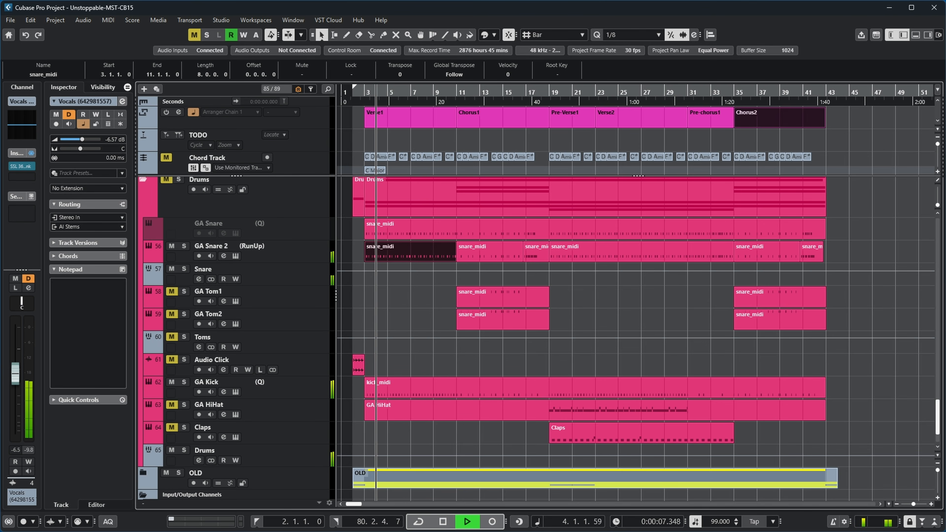
key(space)
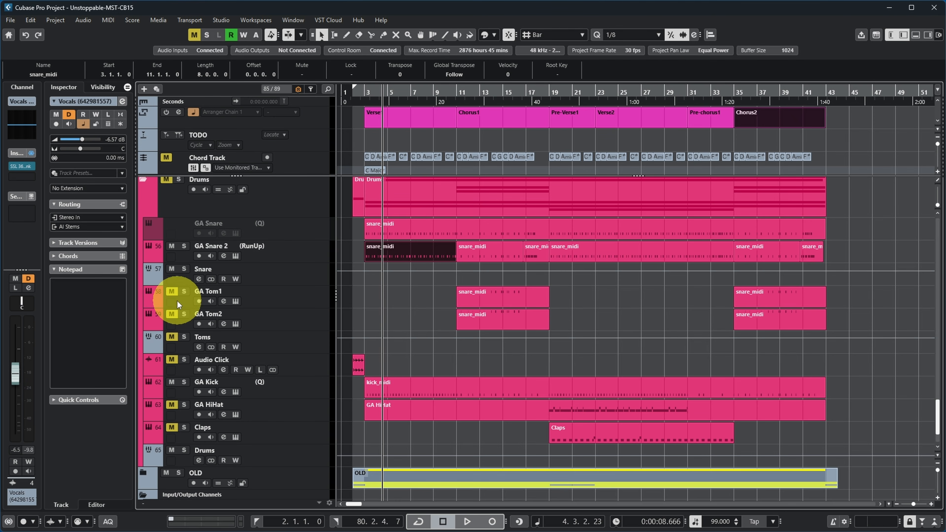
Step: Unmute GA Tom1 and GA Tom2 and set the playback position to bar 11, where Chorus1 starts
click(172, 314)
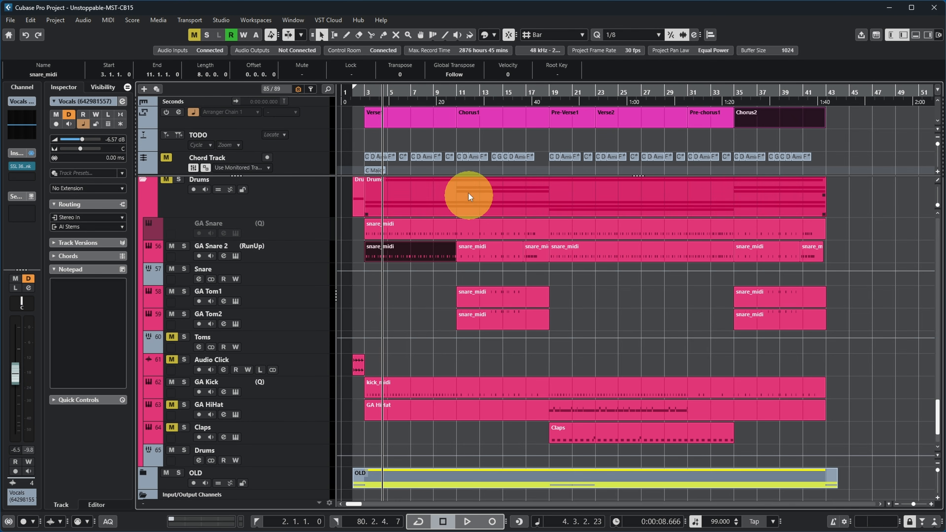
click(460, 114)
click(455, 92)
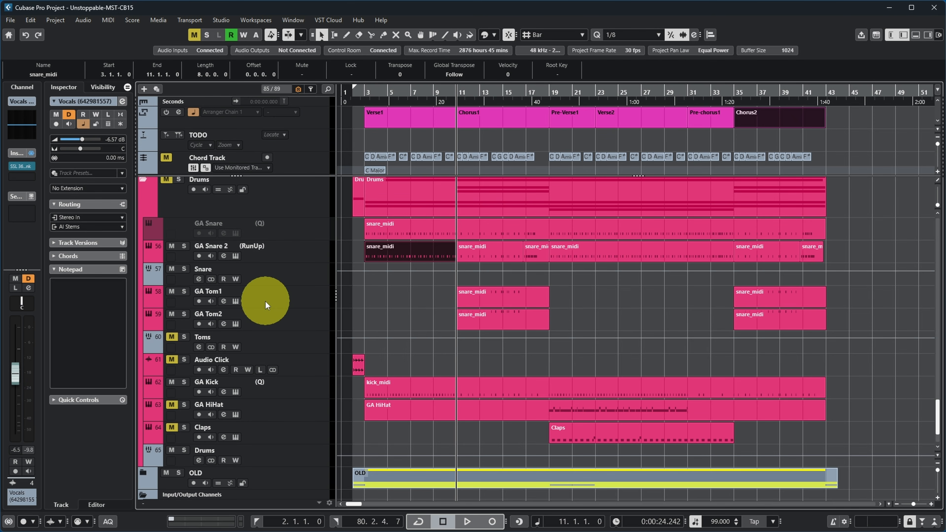
Step: Audition GA Tom1's A1 pad and GA Tom2's B1 pad in Groove Agent SE, and play Chorus1 with the toms
click(235, 302)
click(293, 272)
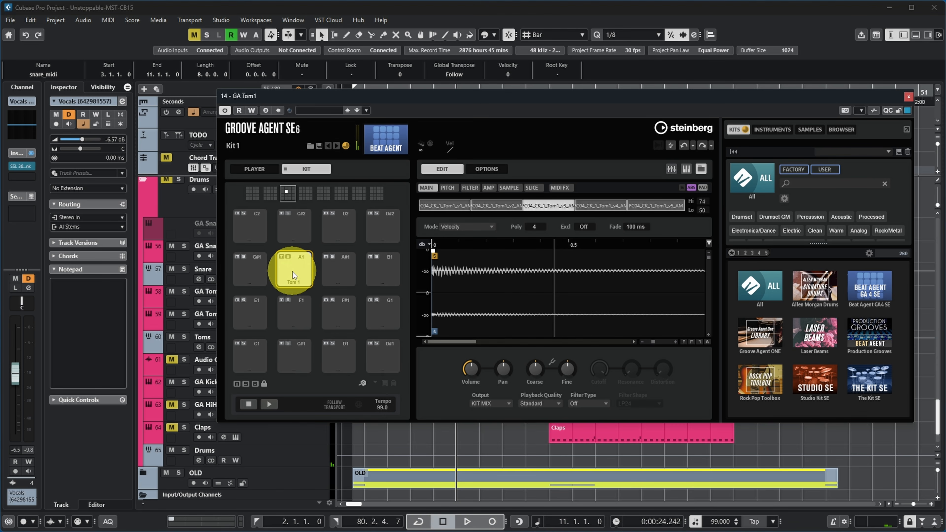
click(909, 97)
click(280, 317)
click(377, 274)
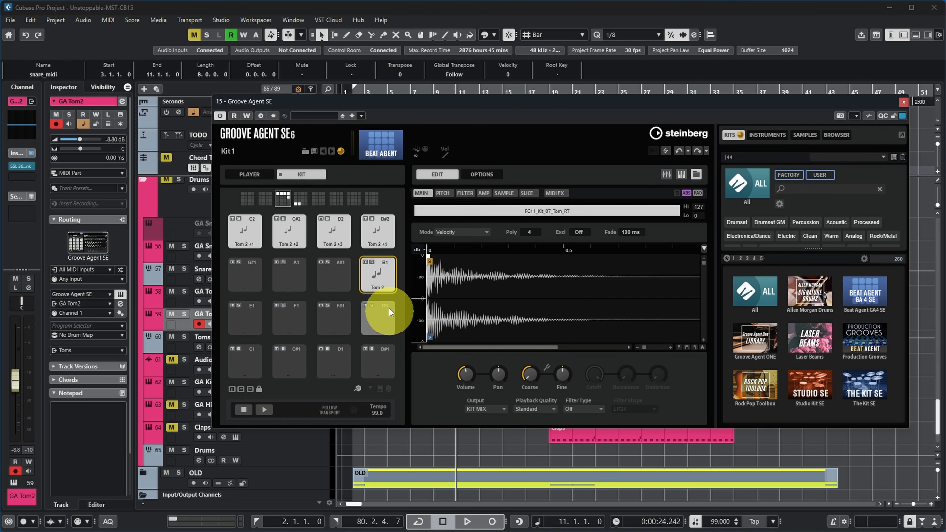
click(383, 282)
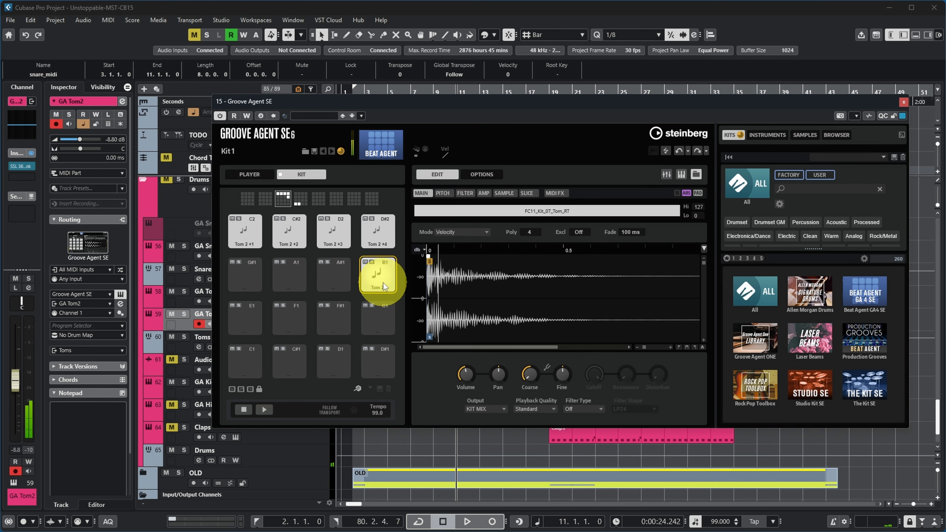
click(904, 102)
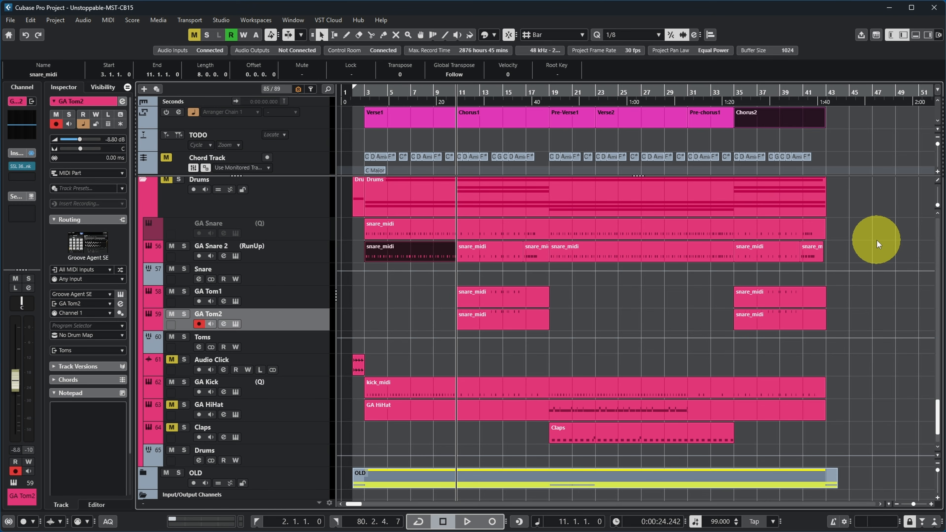
key(space)
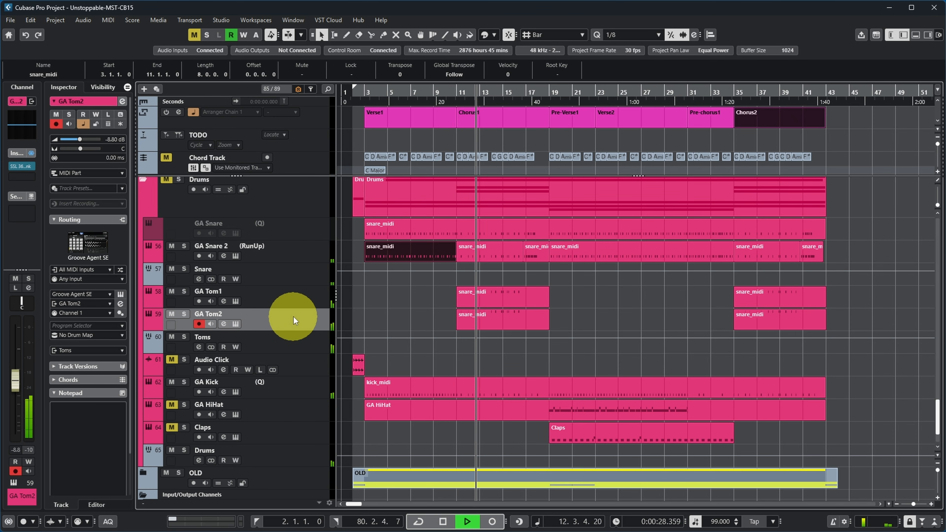
key(space)
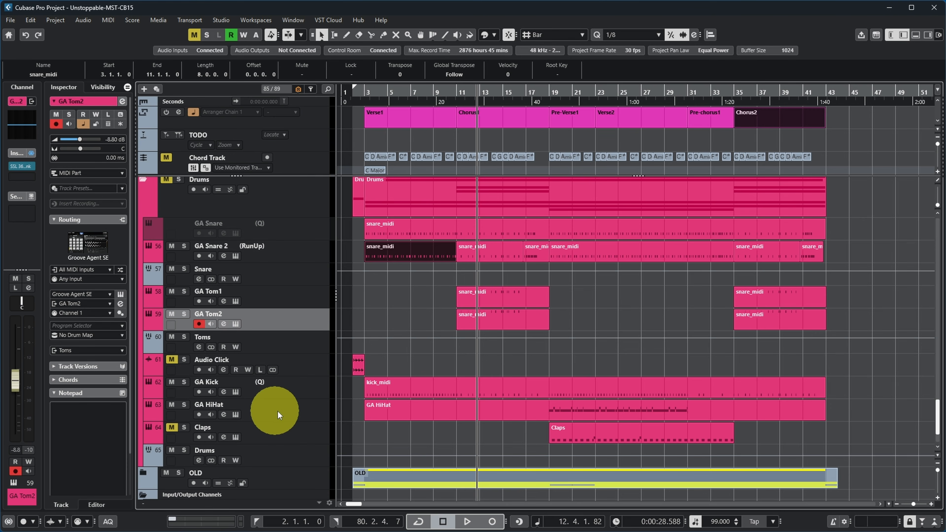
Step: Open GA HiHat's Groove Agent SE and audition the Hi Hat Open pads on E1, F1 and G1
click(278, 411)
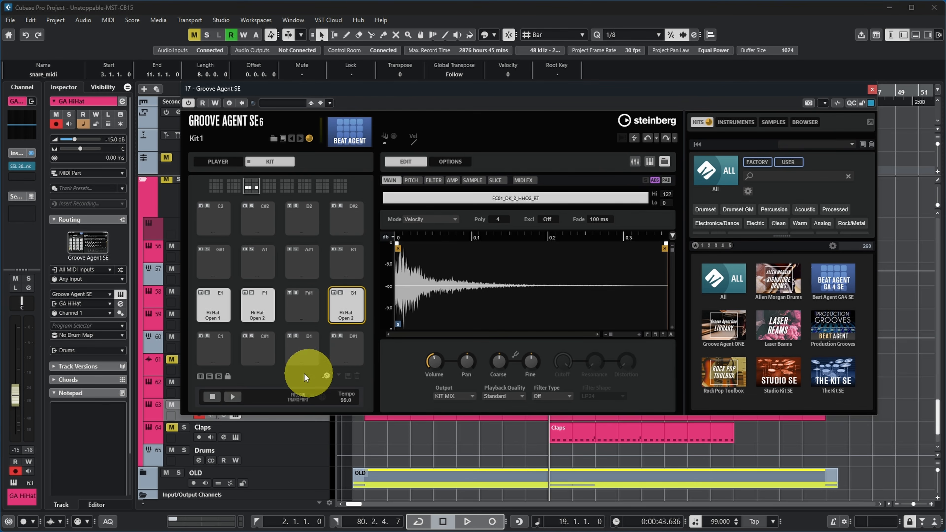
click(217, 304)
click(256, 304)
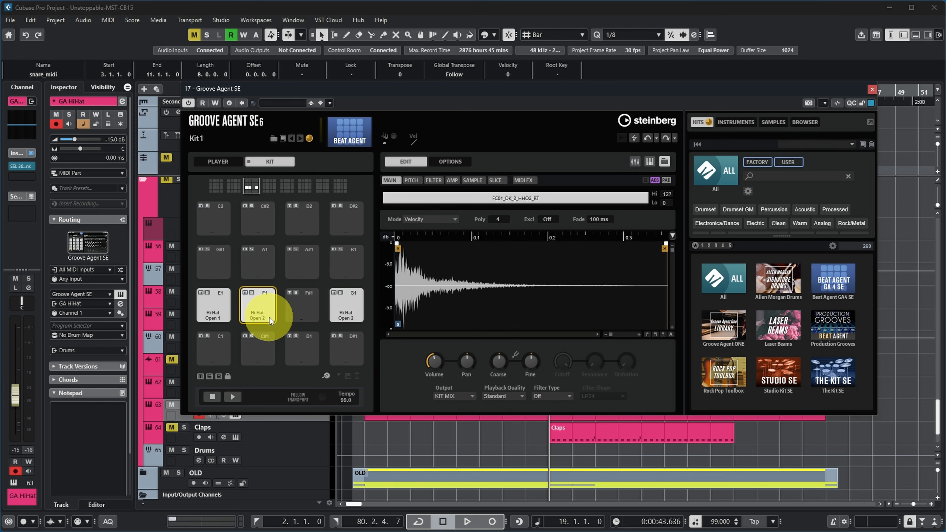
click(349, 306)
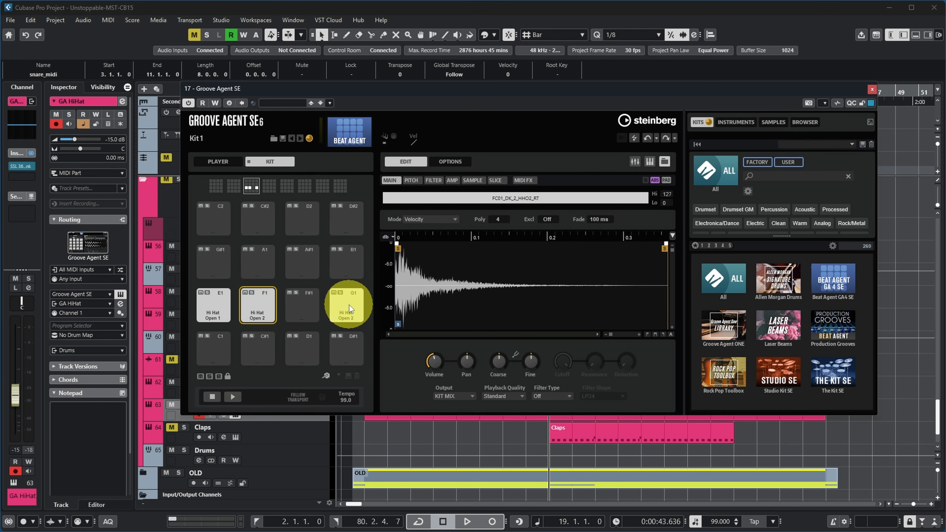
click(349, 306)
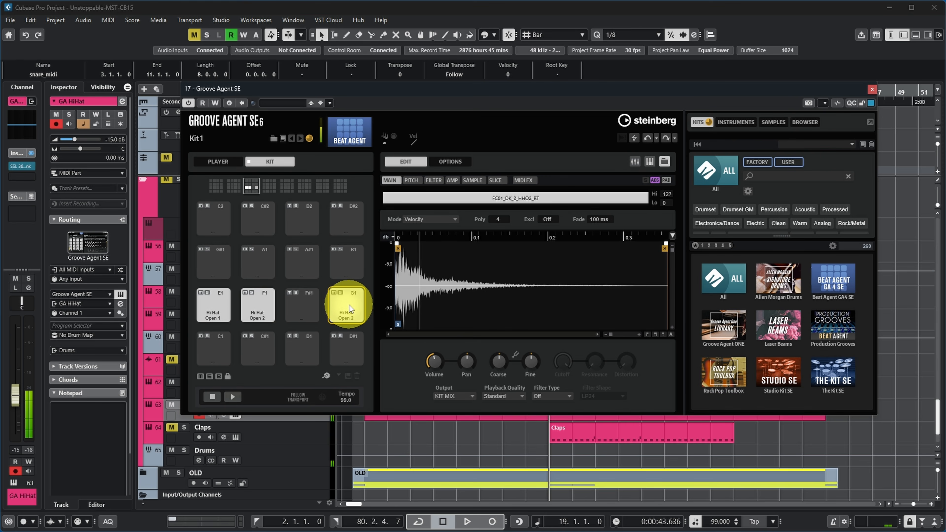
Step: Inspect the G1 hi-hat pad's MIDI FX settings, including the available rudiment types, and close the instrument
click(519, 203)
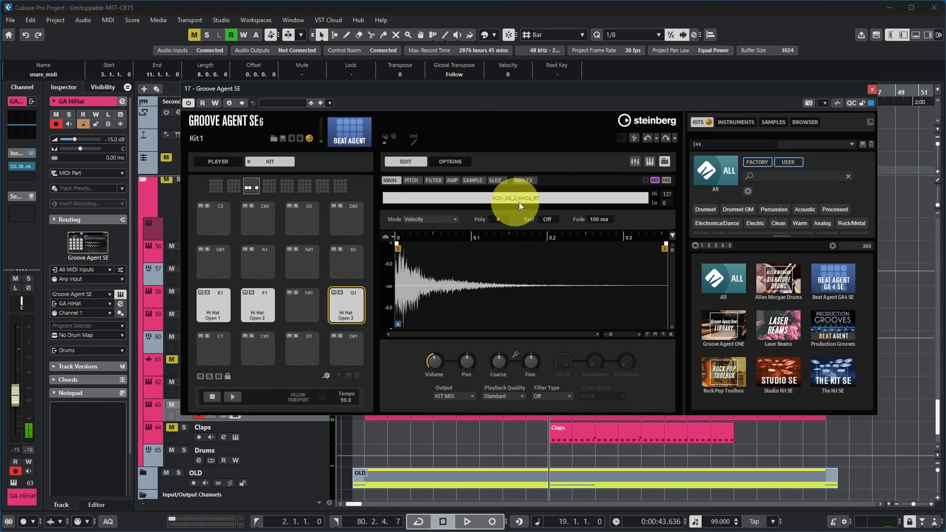
click(524, 182)
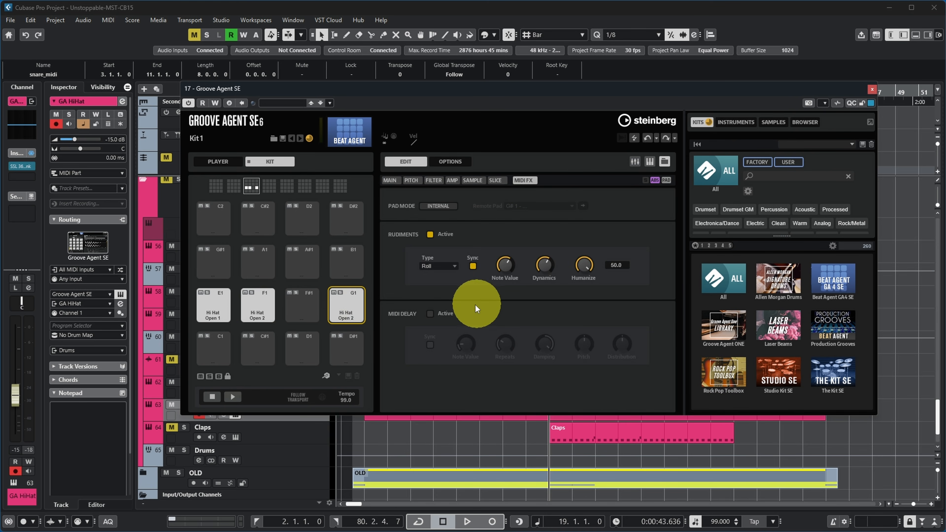
click(452, 265)
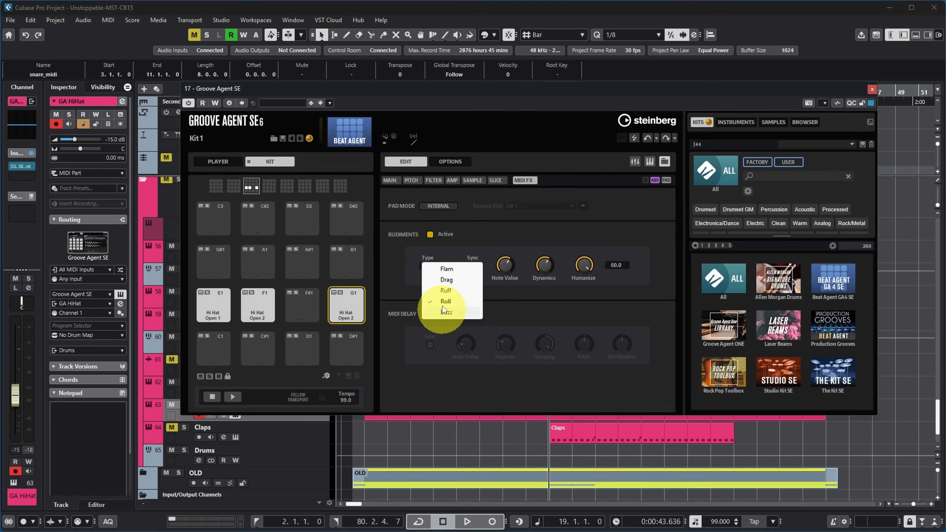
click(411, 275)
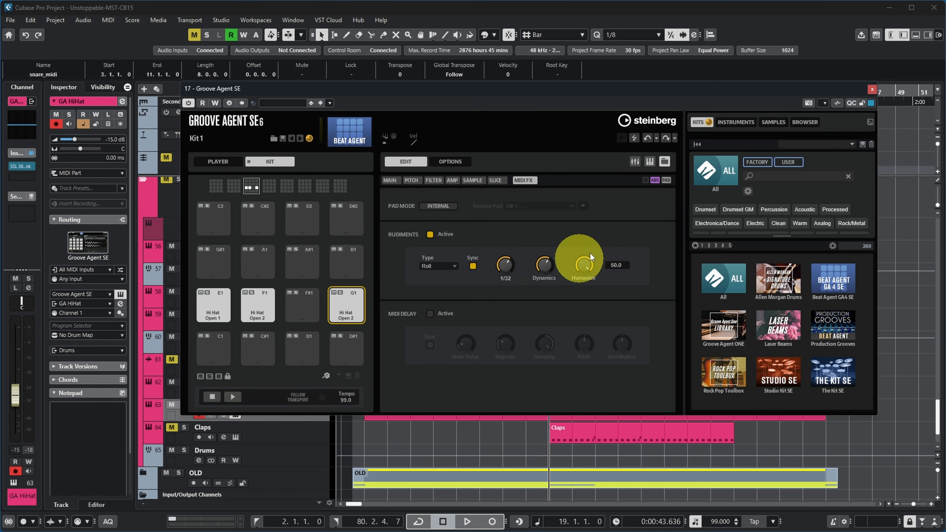
click(872, 90)
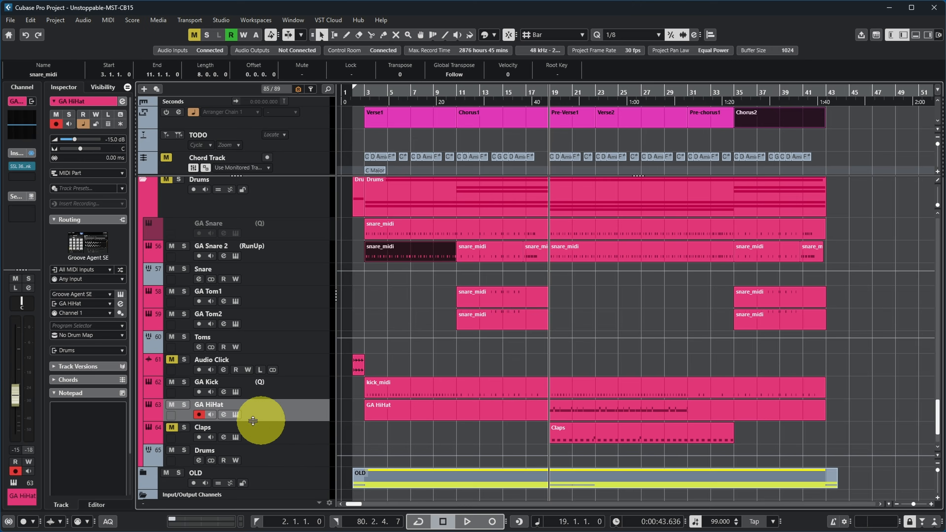
Step: Solo GA HiHat, play it from bar 19, and examine its notes and velocities in the Key Editor
click(187, 405)
key(space)
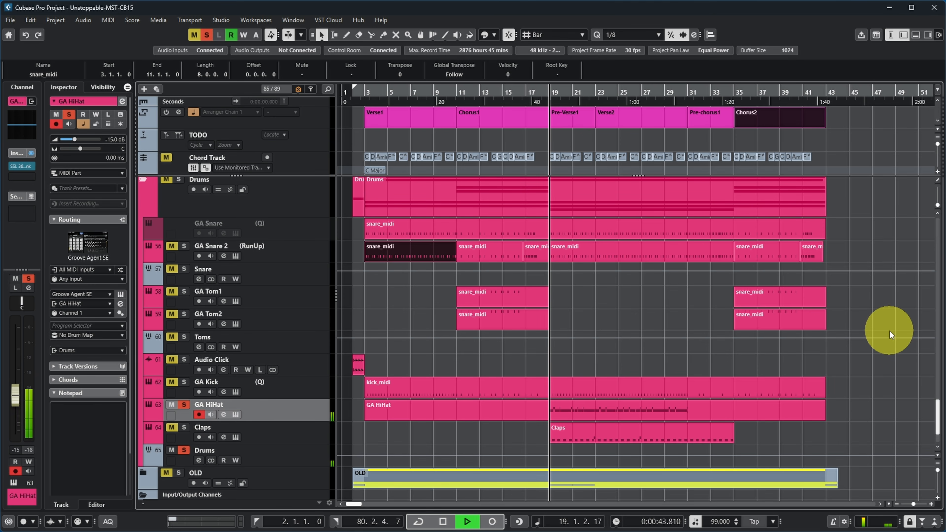
click(579, 405)
double_click(579, 405)
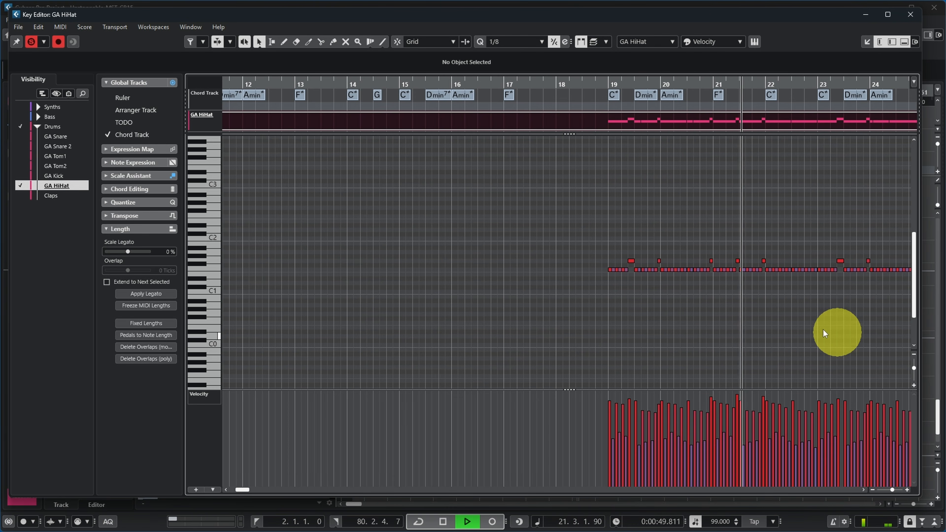
key(space)
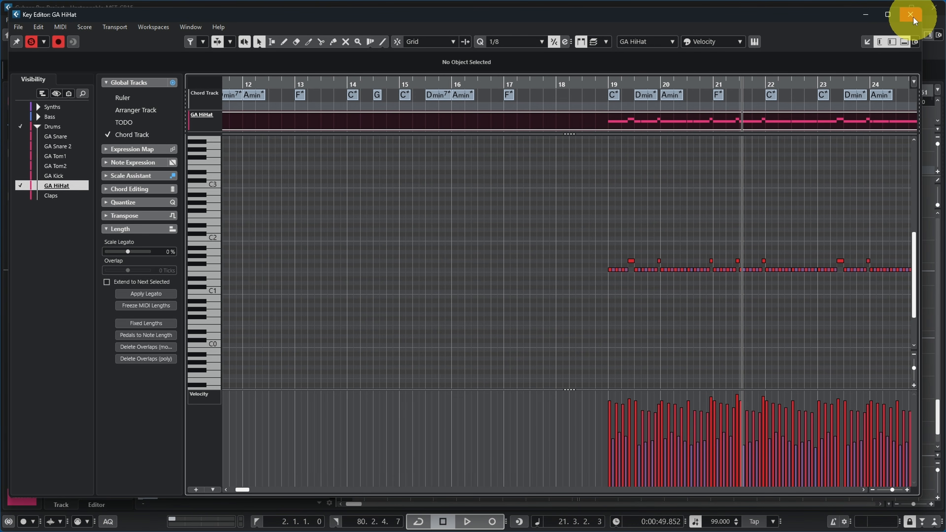
click(911, 15)
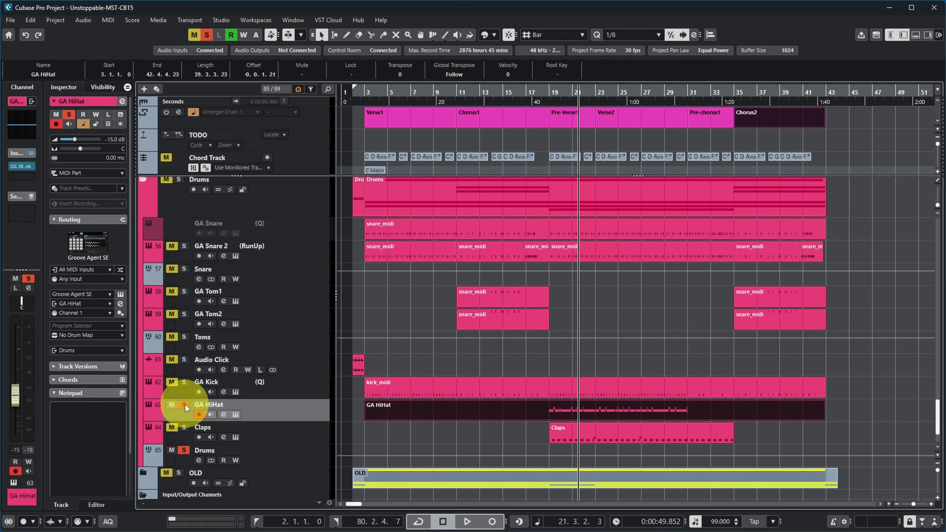
Step: Turn off the GA HiHat solo and play the drums together from bar 19
click(551, 90)
key(space)
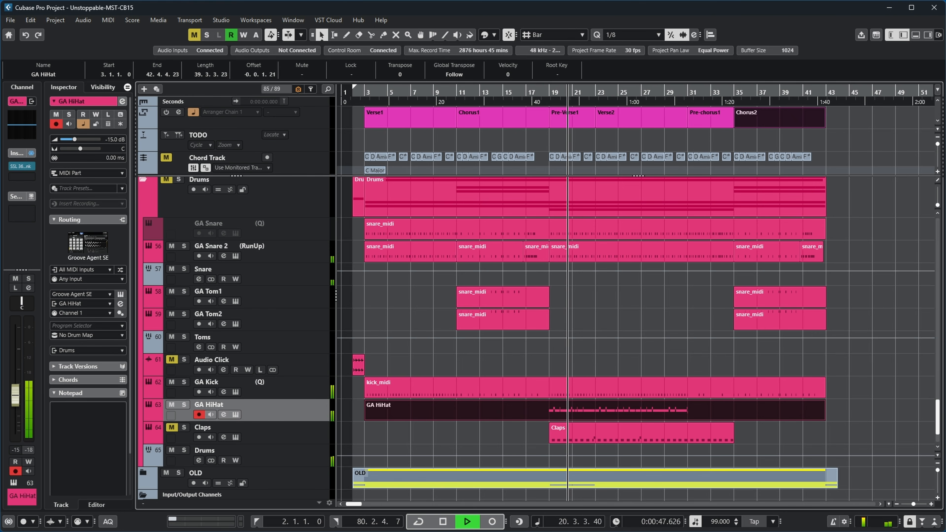
key(space)
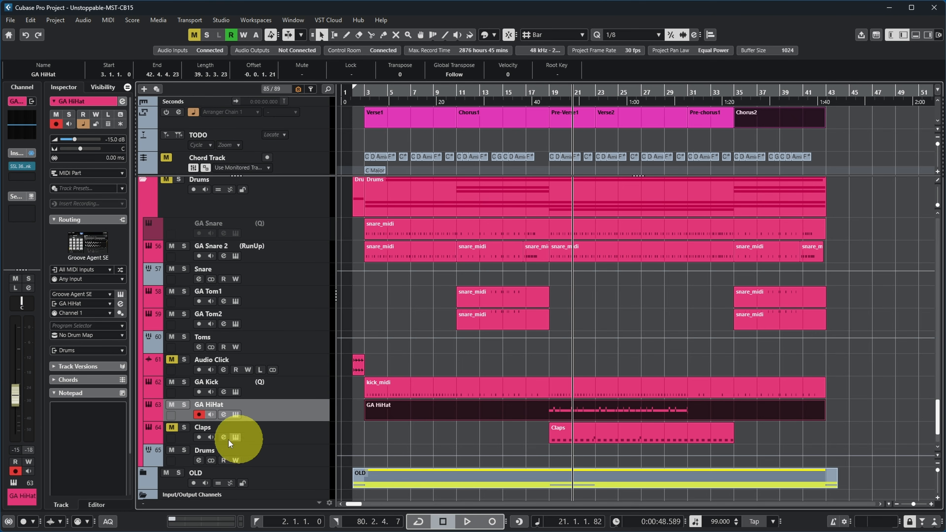
Step: Play the Claps track from the start of Pre-Verse1 at bar 19, toggling its solo to compare it with the drums
click(184, 427)
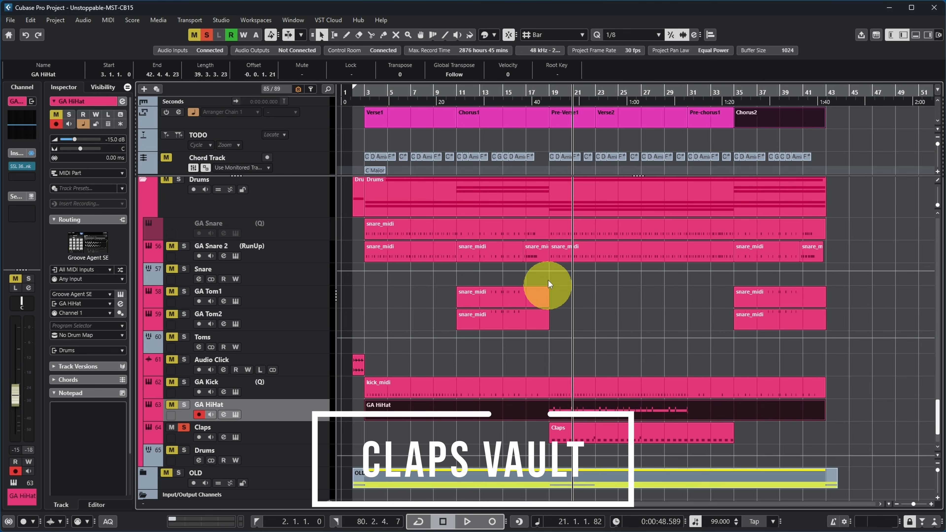
click(559, 111)
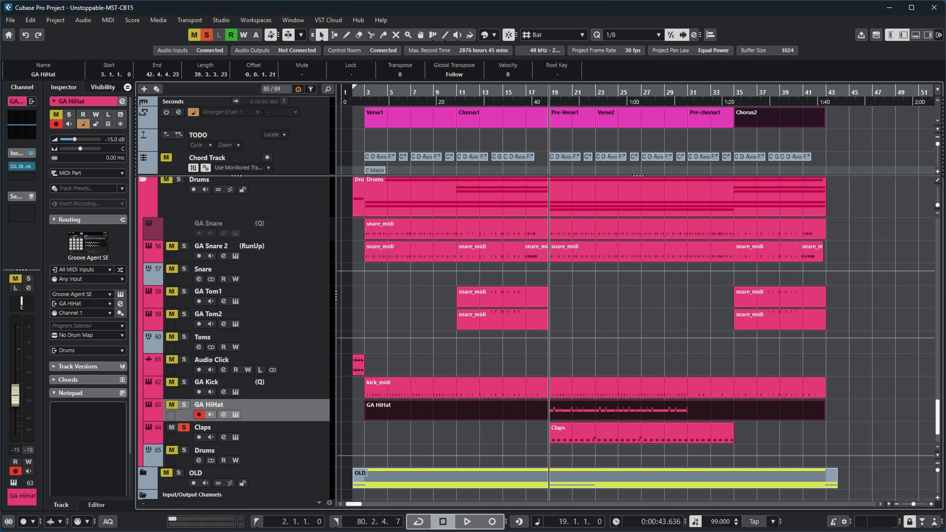
key(space)
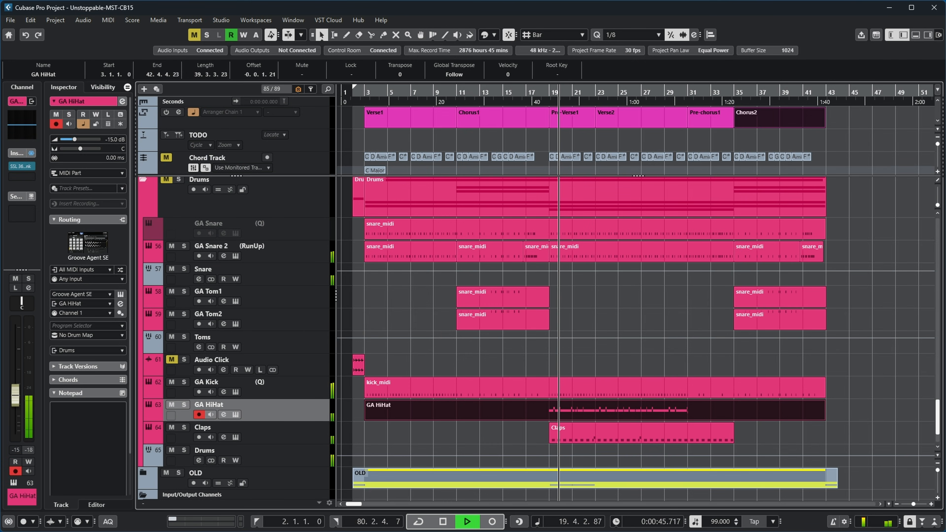
click(186, 427)
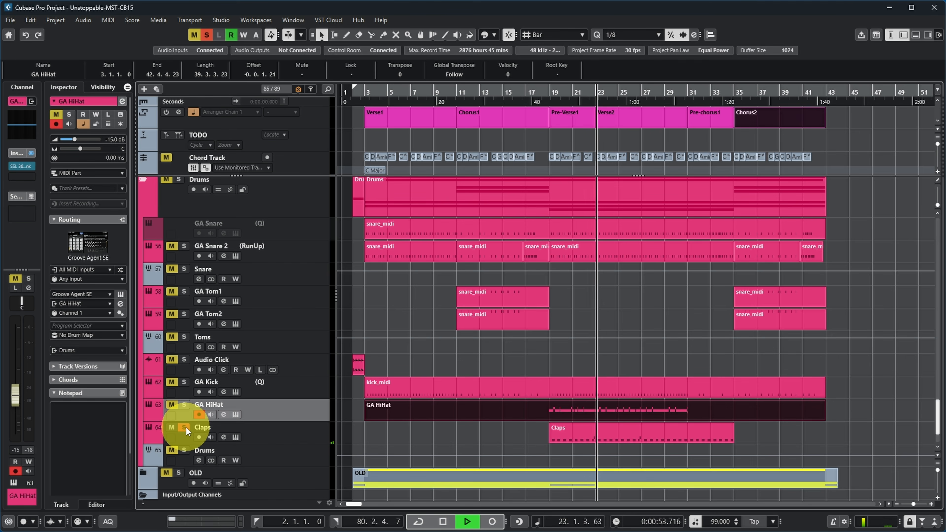
key(space)
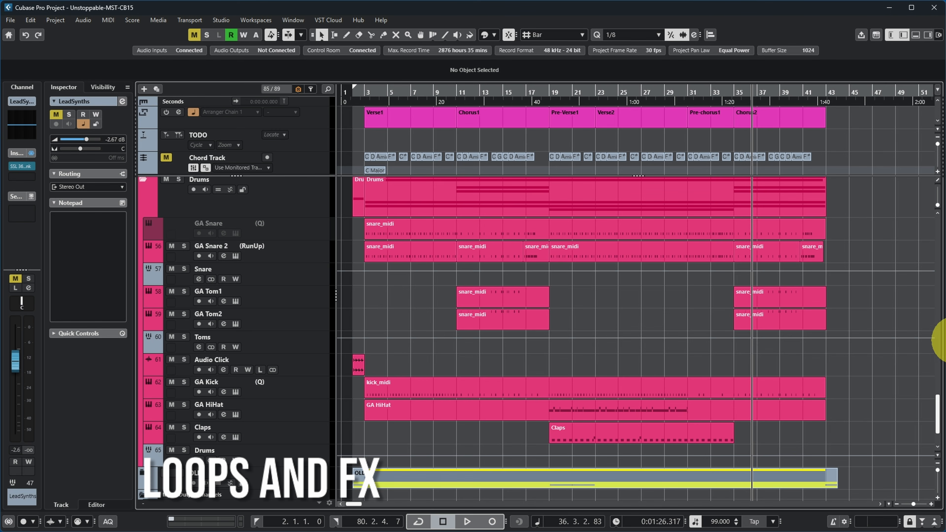
Step: Solo the Loops track above the Bass folder
scroll(888, 321, up, 5)
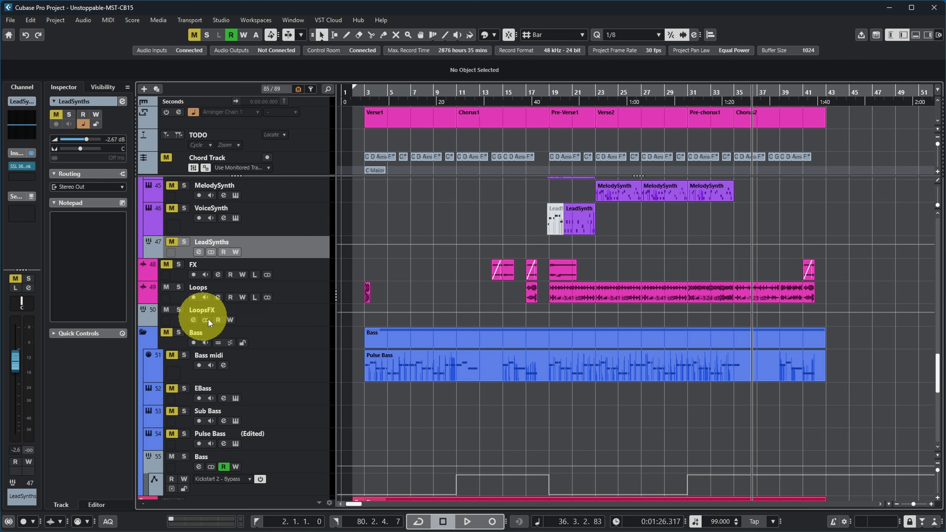
click(178, 287)
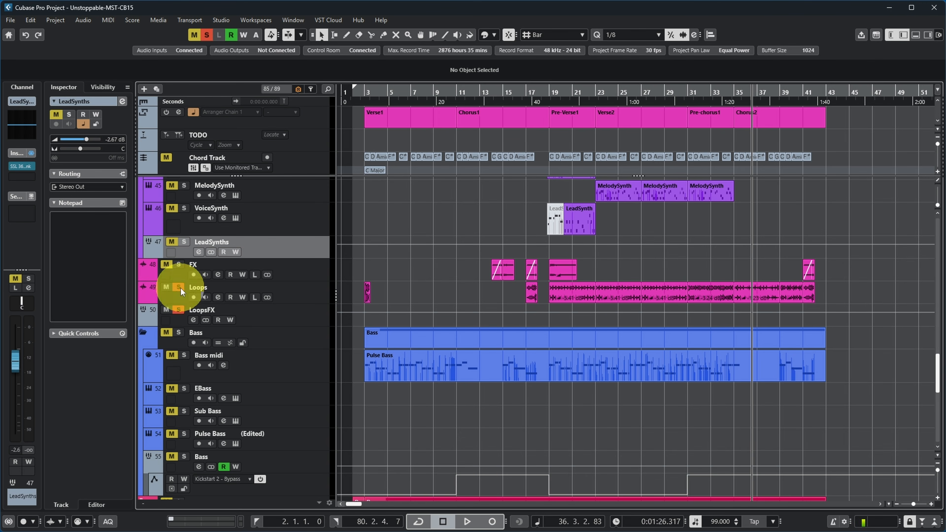
Step: Play the soloed Loops track from bar 17, from the start of Verse1 at bar 3, and from bar 20 in Pre-Verse1
double_click(526, 93)
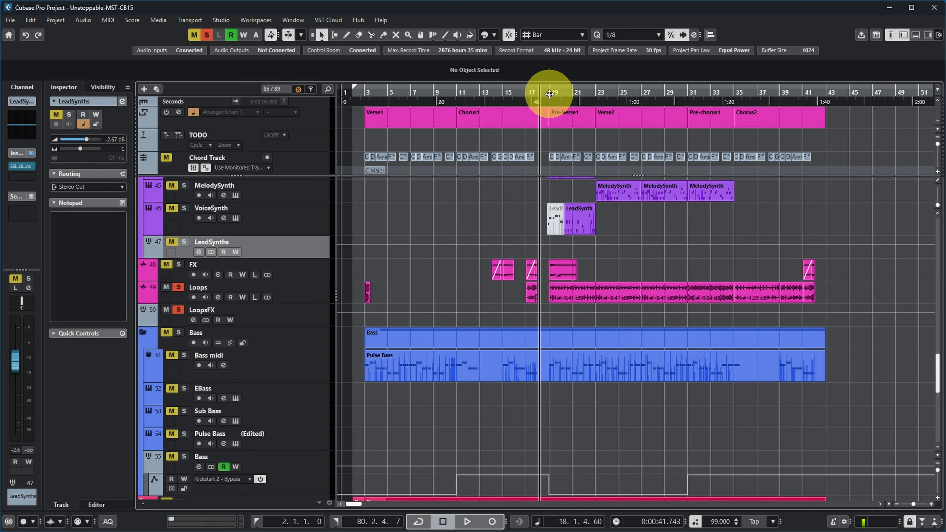
key(space)
click(365, 93)
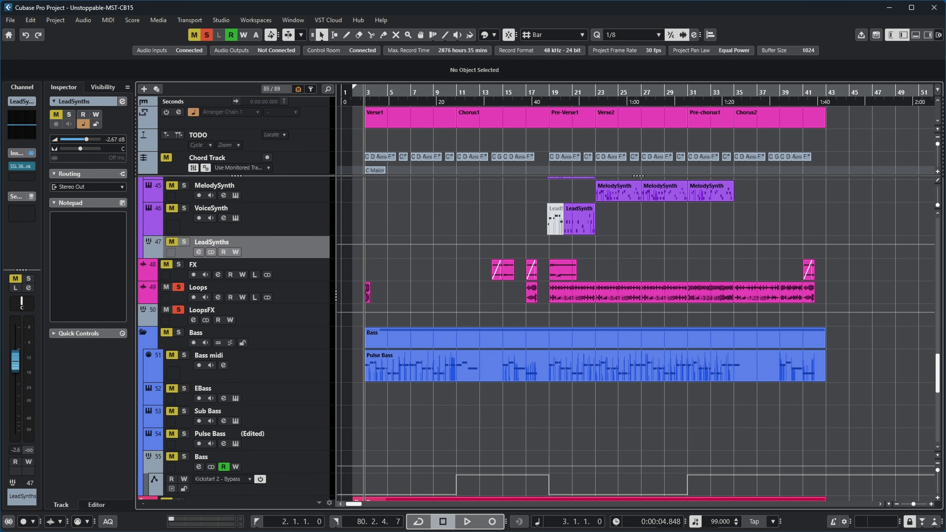
key(space)
key(space)
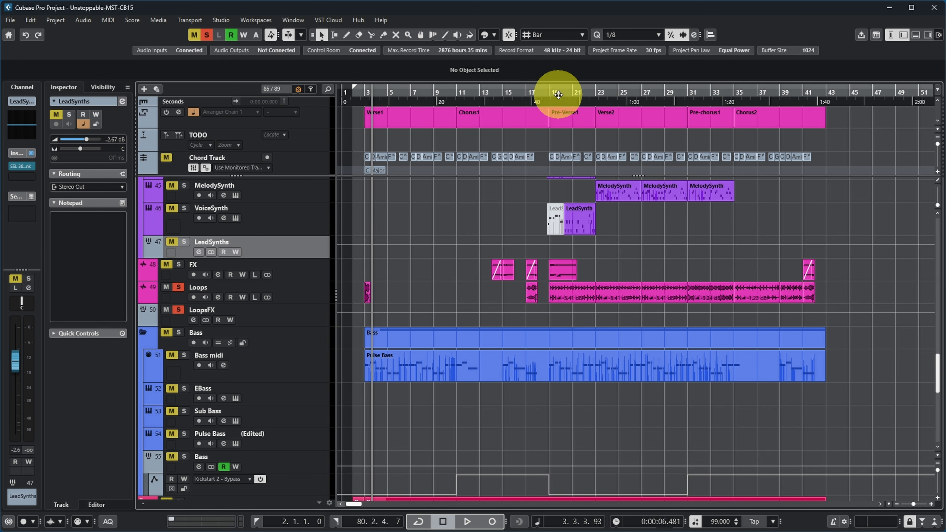
click(560, 92)
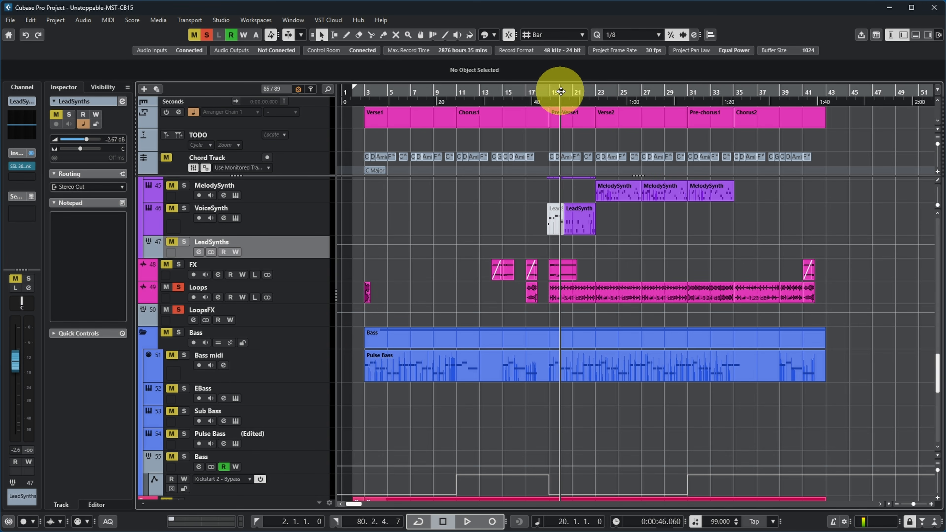
key(space)
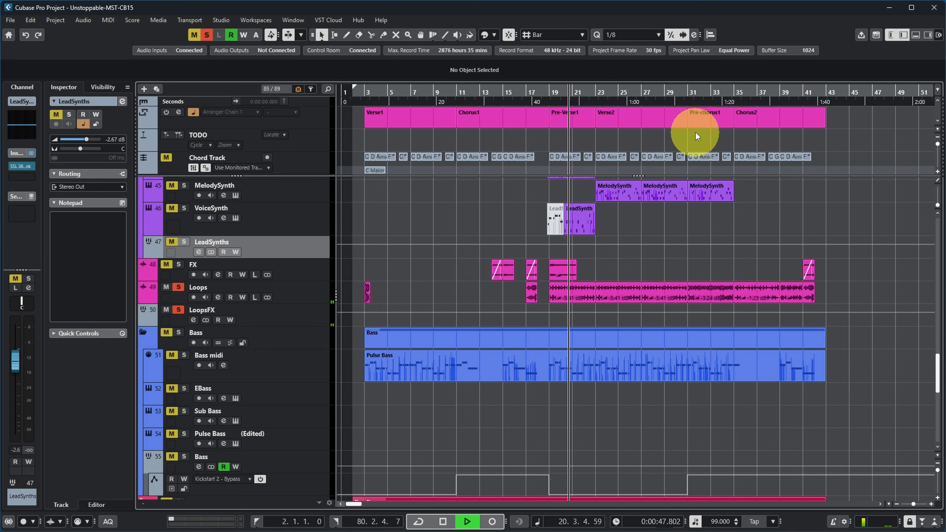
Step: Continue auditioning the soloed Loops from Pre-chorus1 at bar 31 and from Chorus2 at bar 35, and stop playback
click(699, 118)
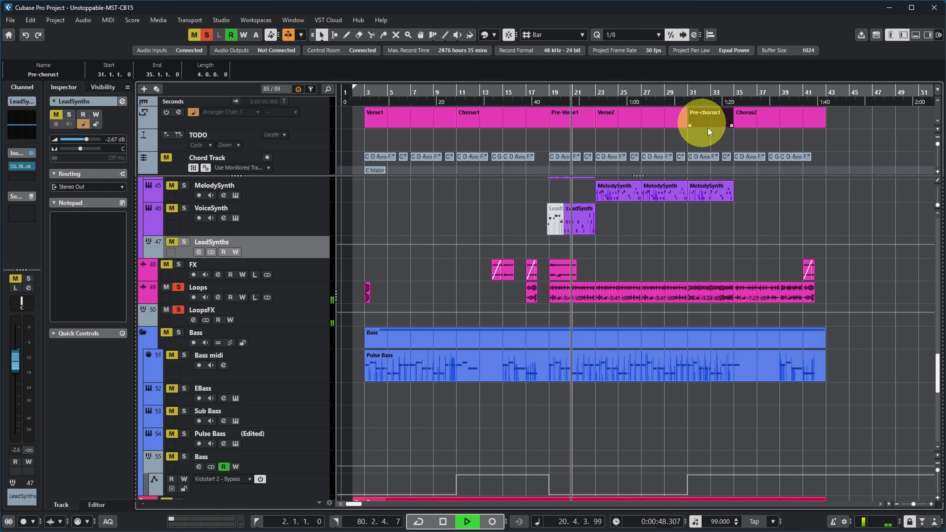
click(695, 93)
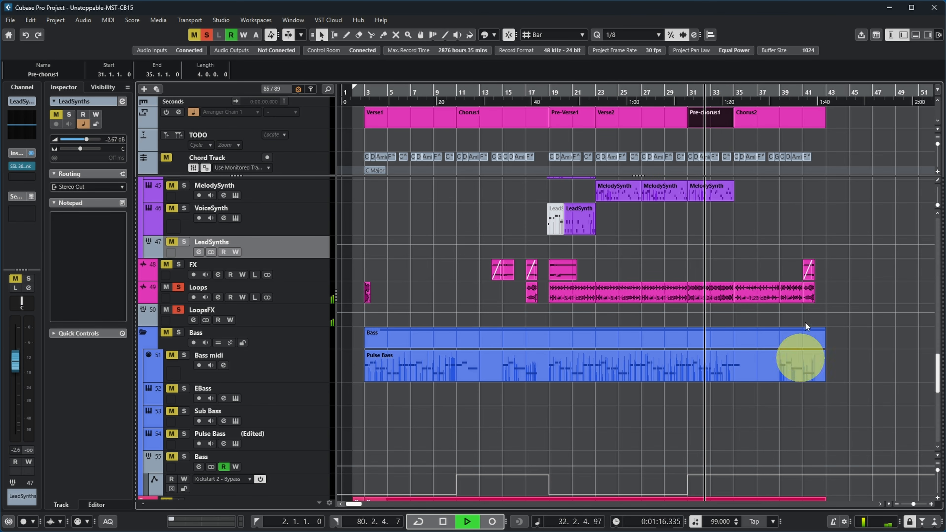
click(743, 92)
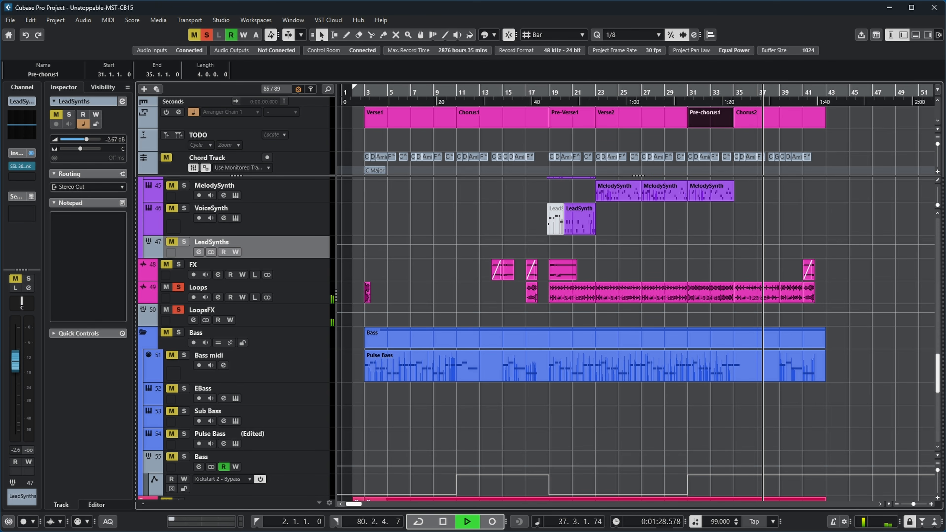
key(space)
Step: Turn off the Loops solo and play from Pre-Verse1 at bar 19, toggling the Loops mute to compare with and without it
click(180, 311)
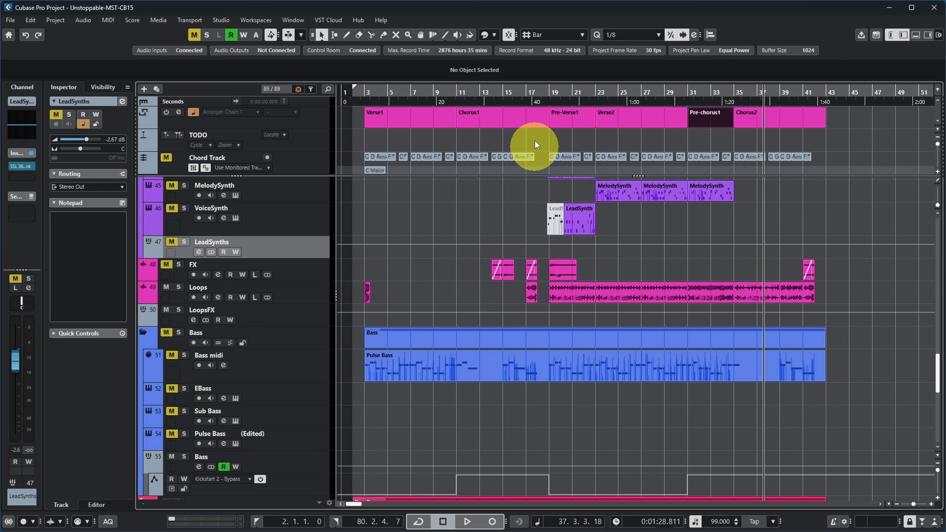
click(545, 143)
key(space)
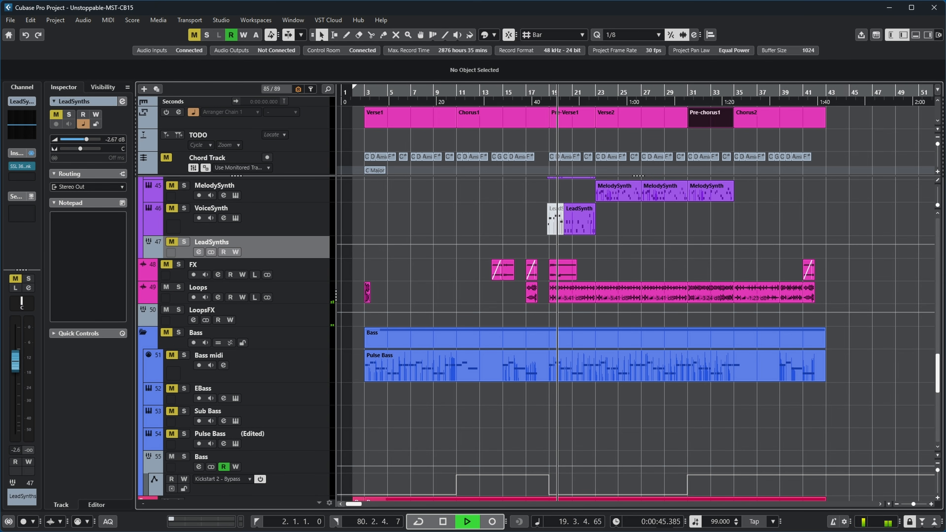
click(164, 287)
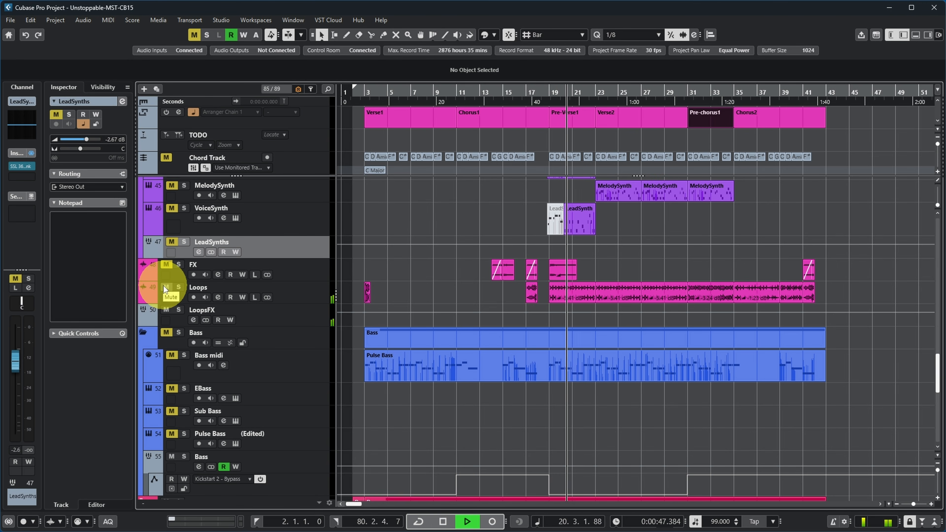
click(166, 287)
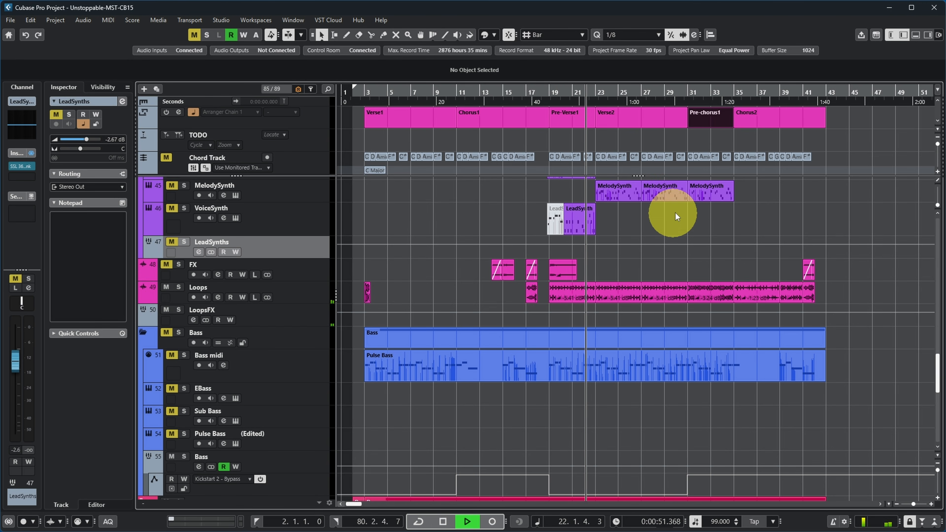
key(space)
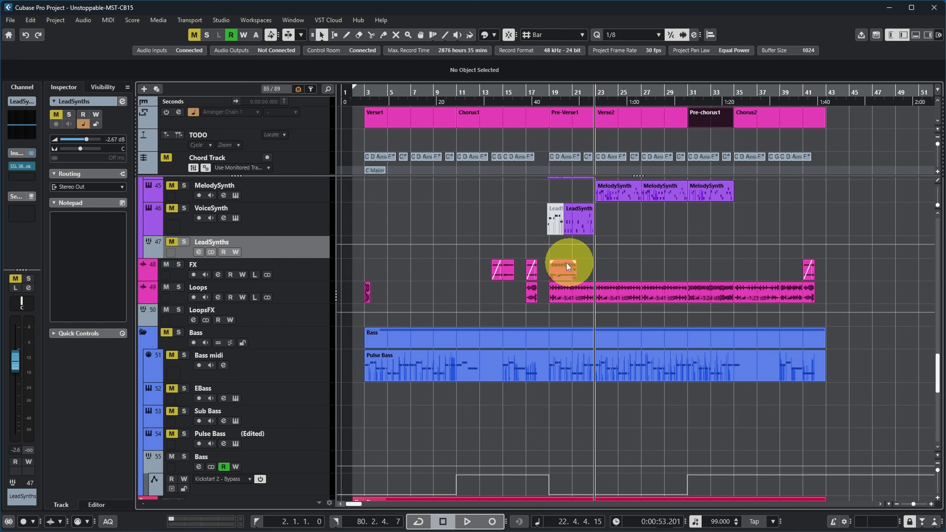
Step: Audition the FX clips with the loops and drums by playing from Chorus1 around bar 13, from bar 17 and from bar 19
click(486, 92)
key(space)
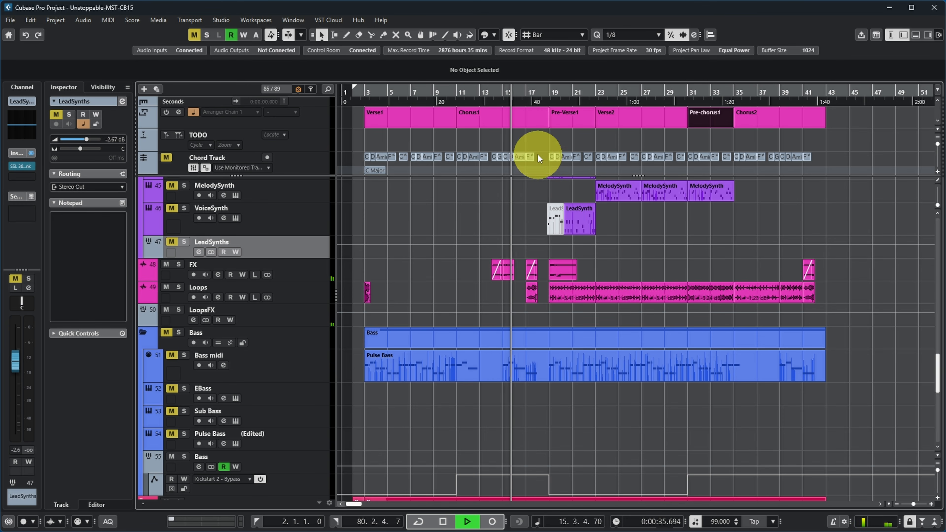
click(525, 95)
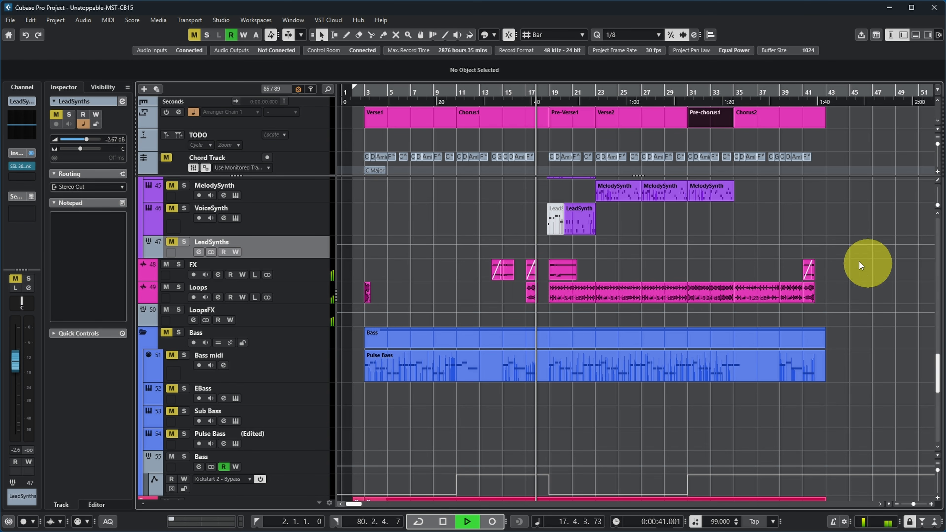
key(space)
click(550, 93)
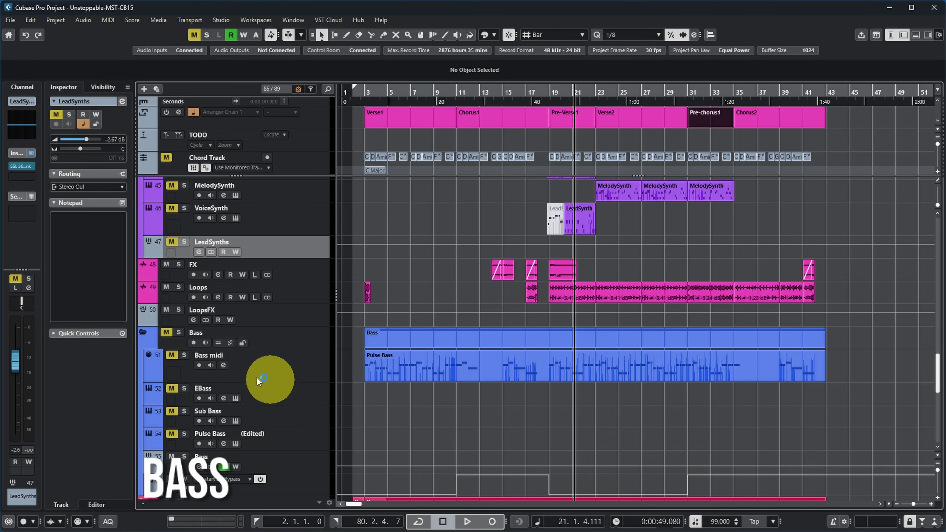
Step: Examine the whole Pulse Bass part's notes and velocities in the Key Editor, and close the editor
double_click(421, 375)
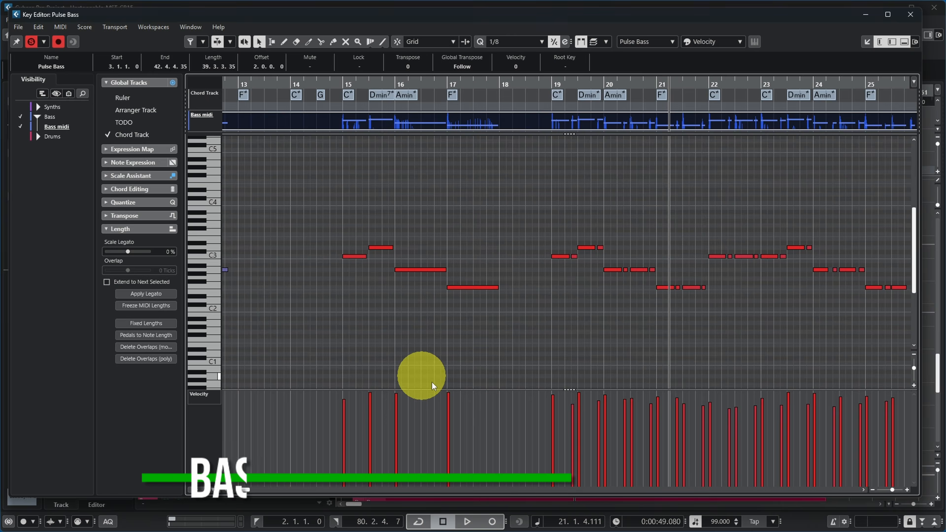
scroll(458, 340, down, 8)
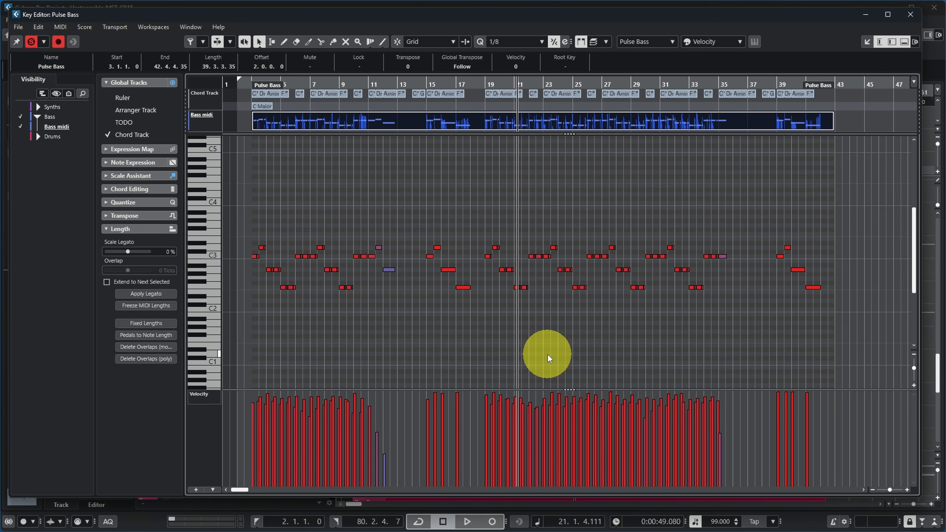
click(910, 14)
Step: Go through the tracks in the Bass folder, solo EBass and play it from the start of Verse1 at bar 3
click(299, 332)
click(303, 356)
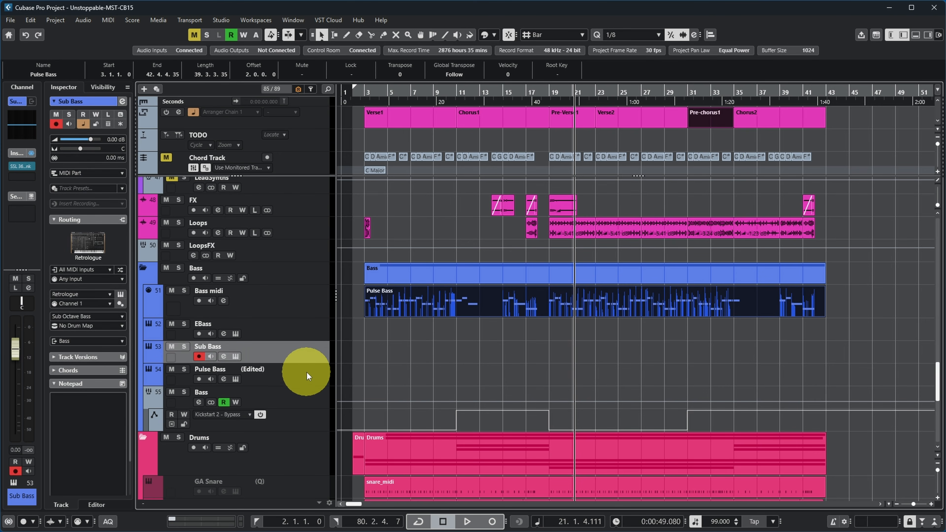
click(293, 375)
click(184, 324)
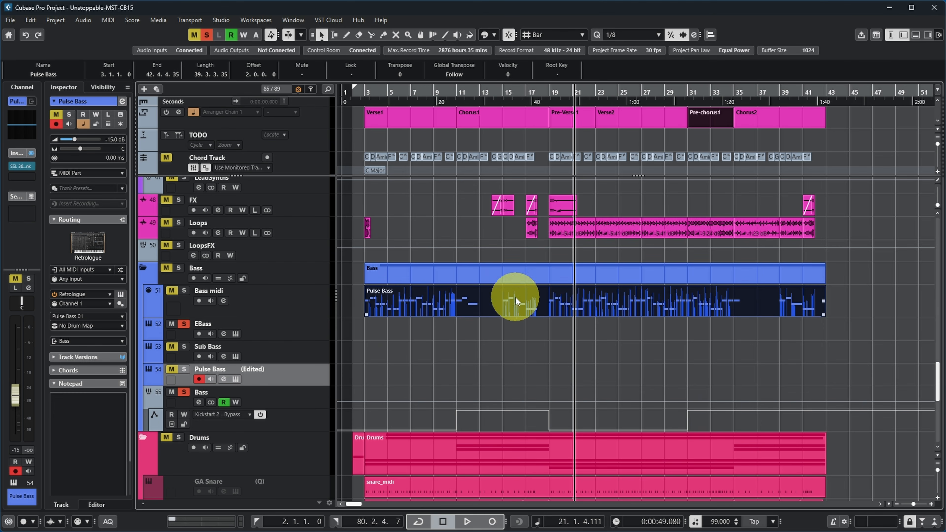
key(space)
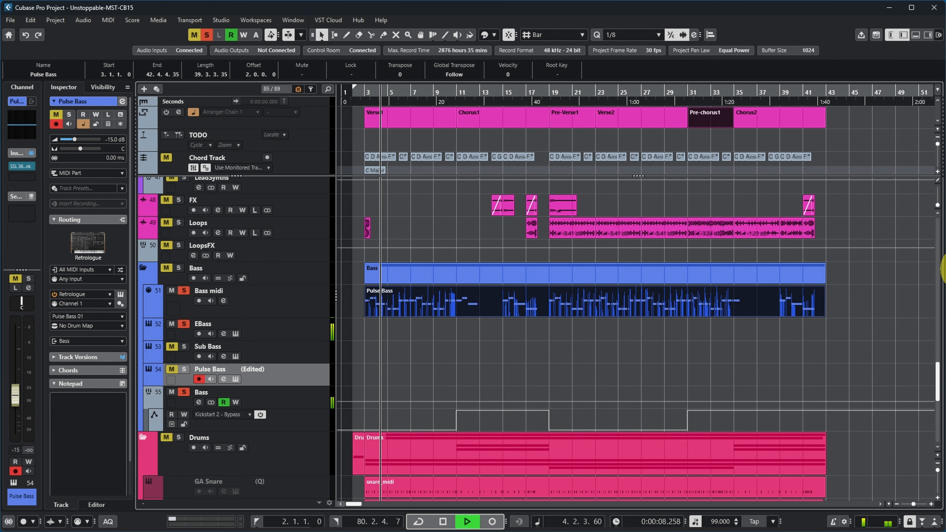
key(space)
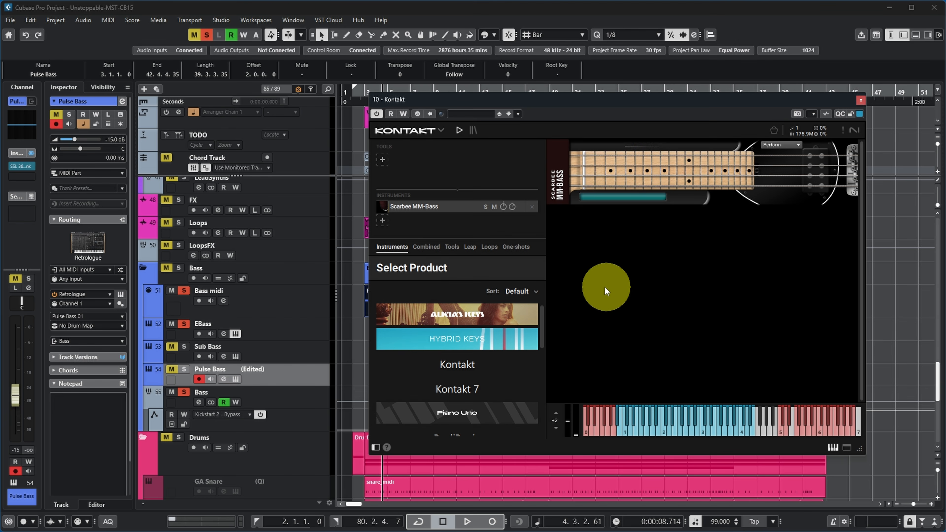
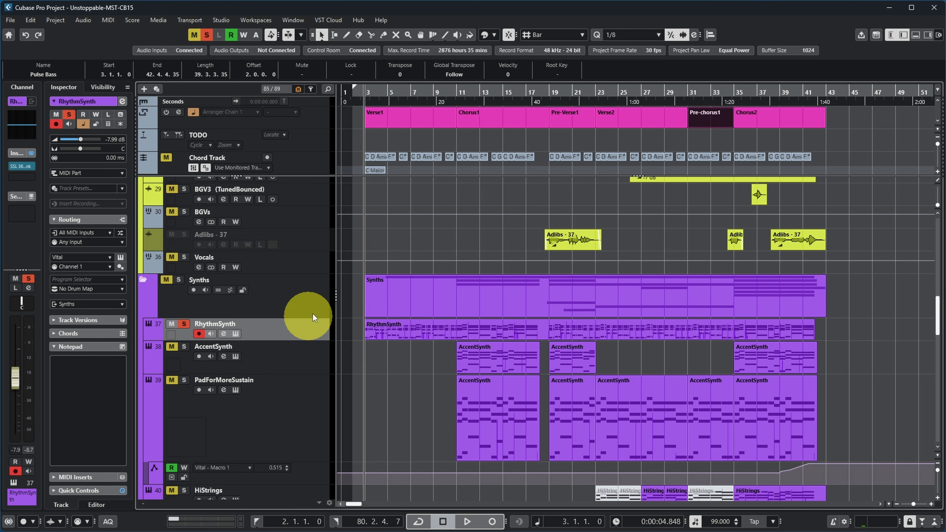
Step: Show RhythmSynth's Vital instrument while it plays from bar 3, browse its preset list, and close the instrument
click(235, 334)
key(space)
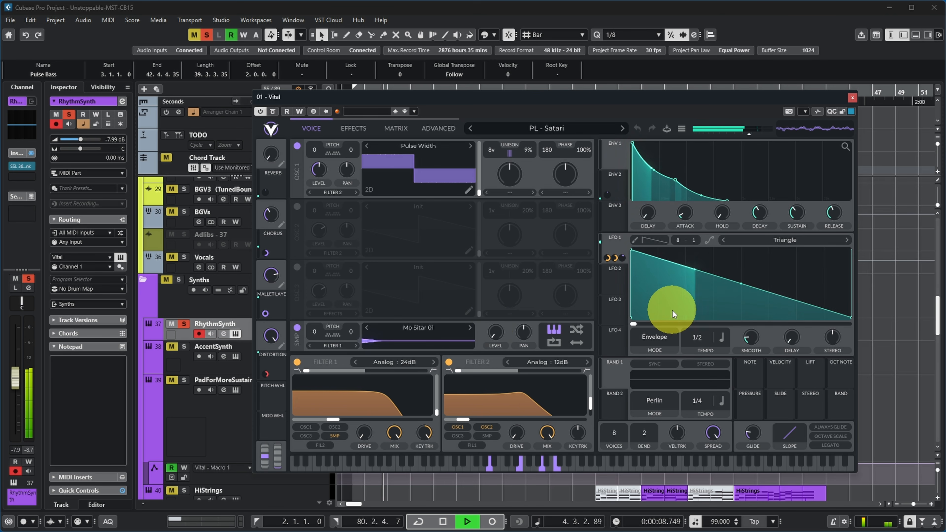
click(555, 128)
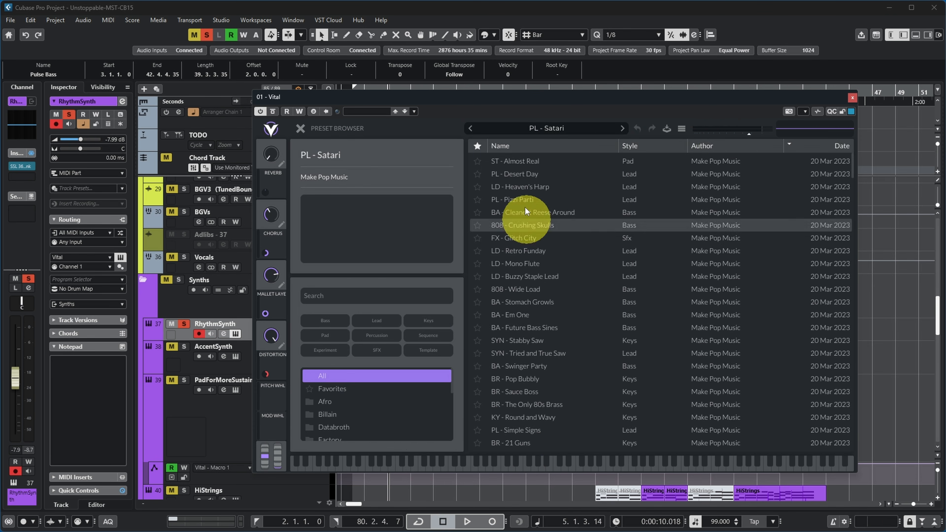
click(852, 98)
Step: Solo only AccentSynth and play it from the start of Chorus1 at bar 11
click(455, 91)
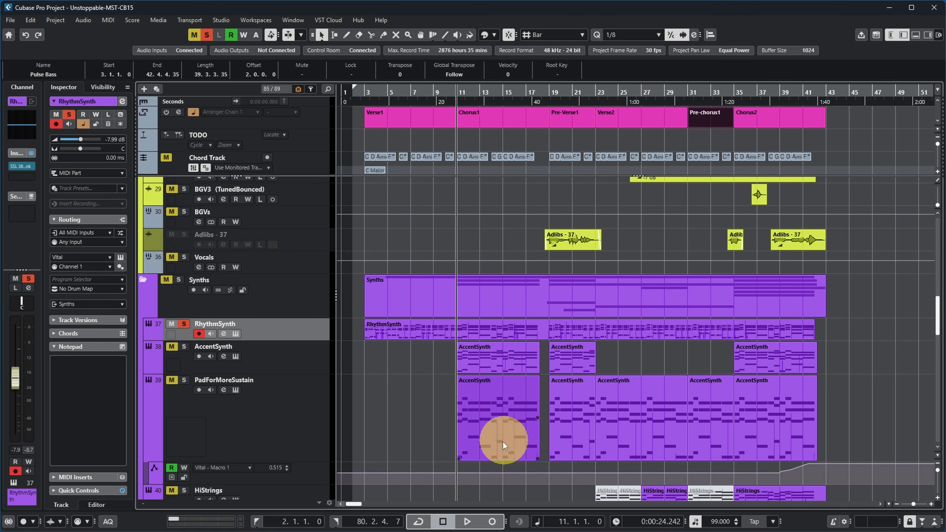
ctrl+click(182, 349)
key(space)
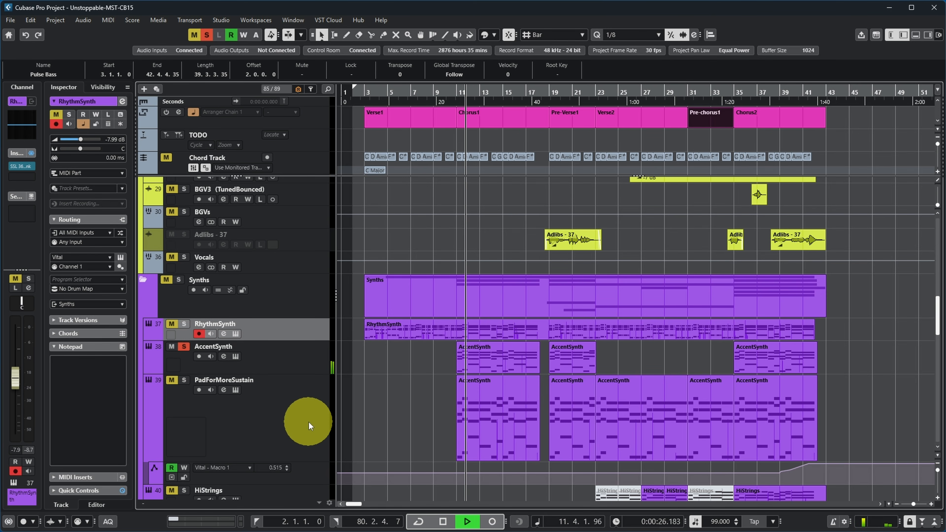
key(space)
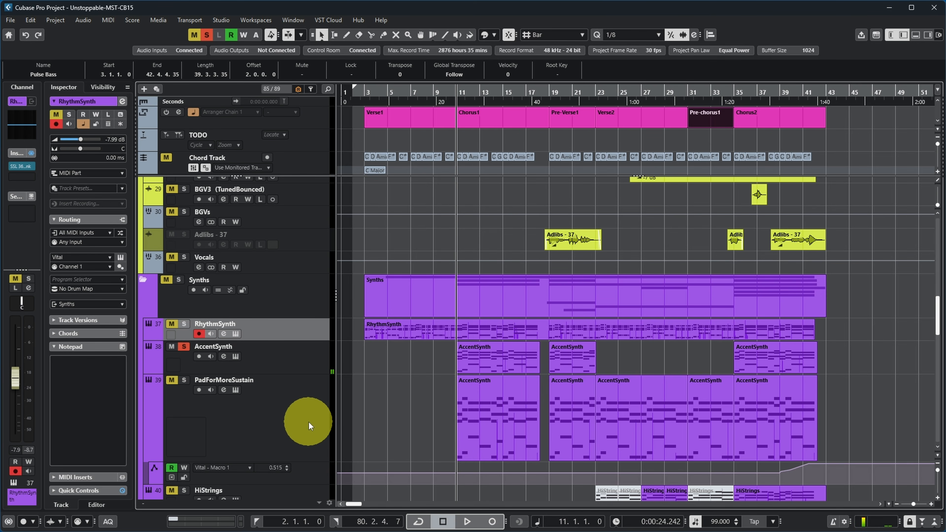
Step: Solo only PadForMoreSustain and play it from the start of Chorus1
ctrl+click(180, 381)
key(space)
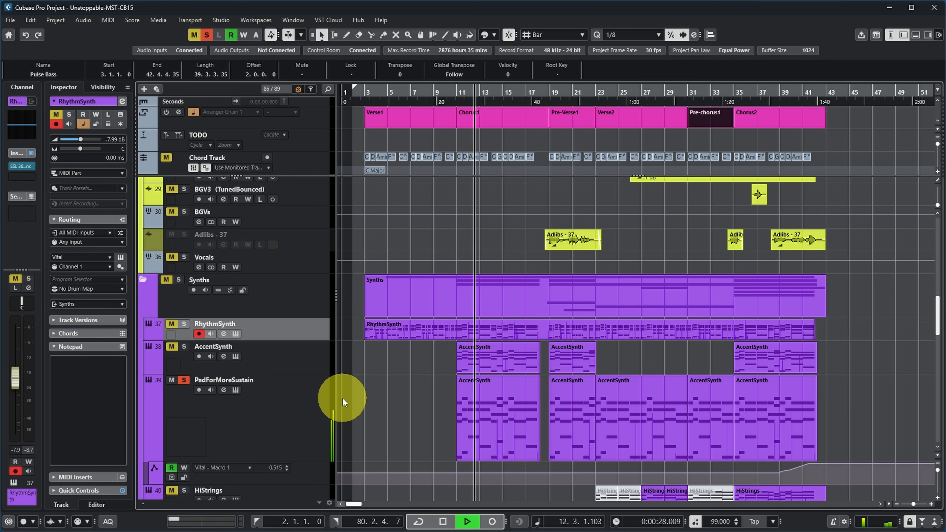
key(space)
Step: Inspect the RhythmSynth part's notes, and play RhythmSynth, AccentSynth and PadForMoreSustain together from bar 3 and from just before Chorus1
double_click(438, 336)
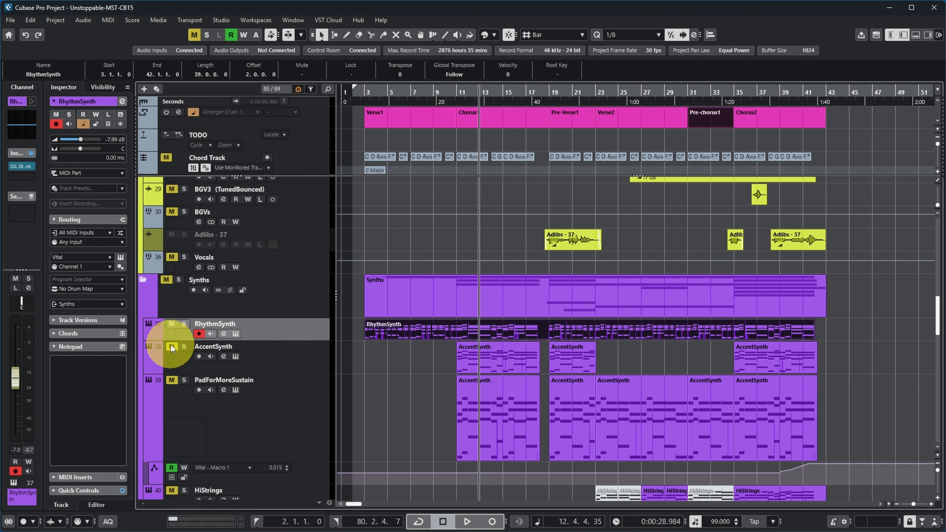
click(359, 89)
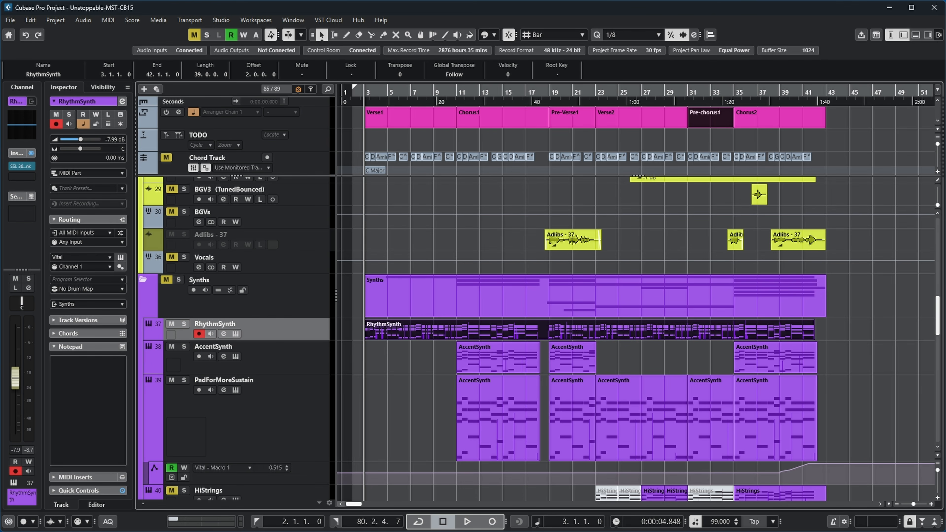
key(space)
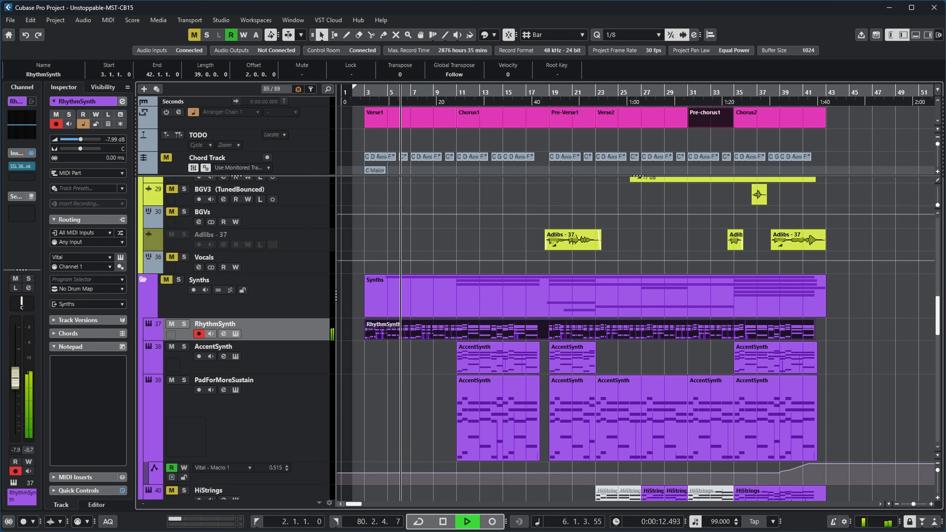
click(451, 92)
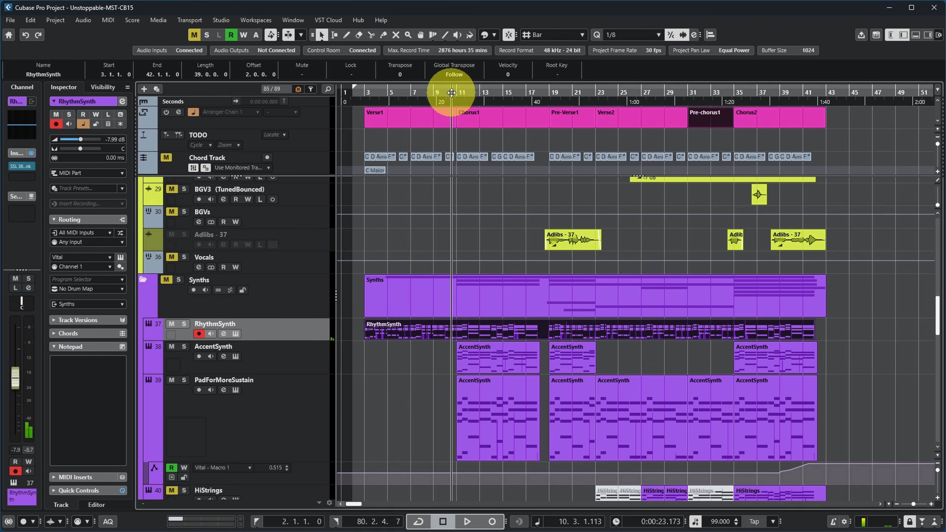
key(space)
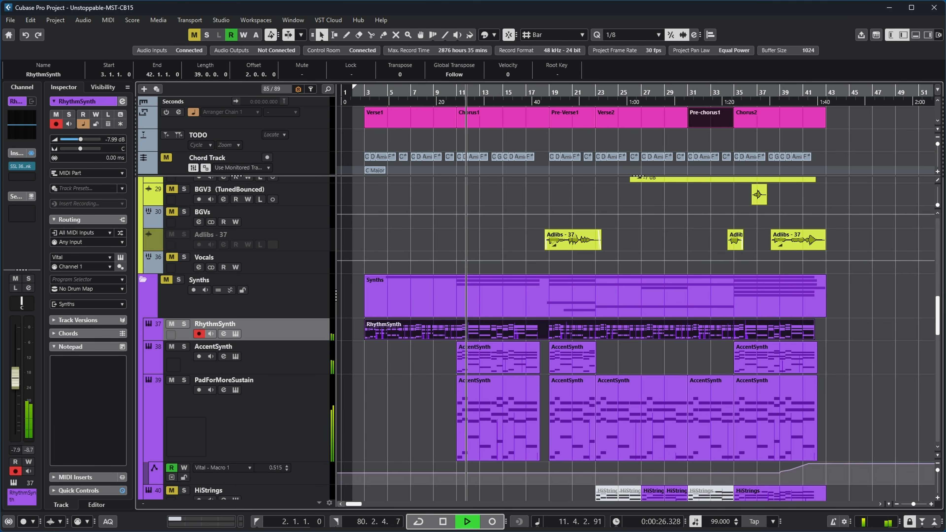
scroll(893, 285, down, 6)
scroll(894, 292, up, 6)
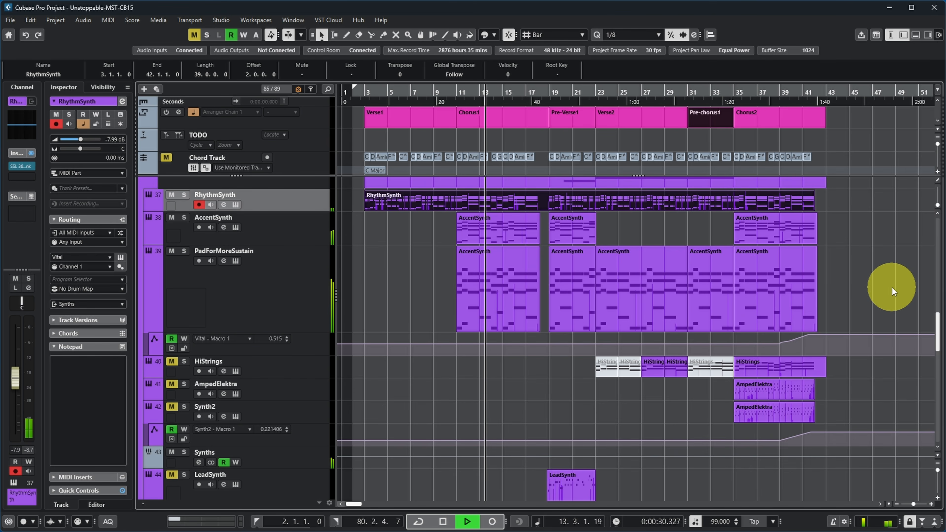
Step: Look over the neighbouring tracks while RhythmSynth, AccentSynth and PadForMoreSustain play through Chorus1, and stop playback
scroll(892, 258, up, 3)
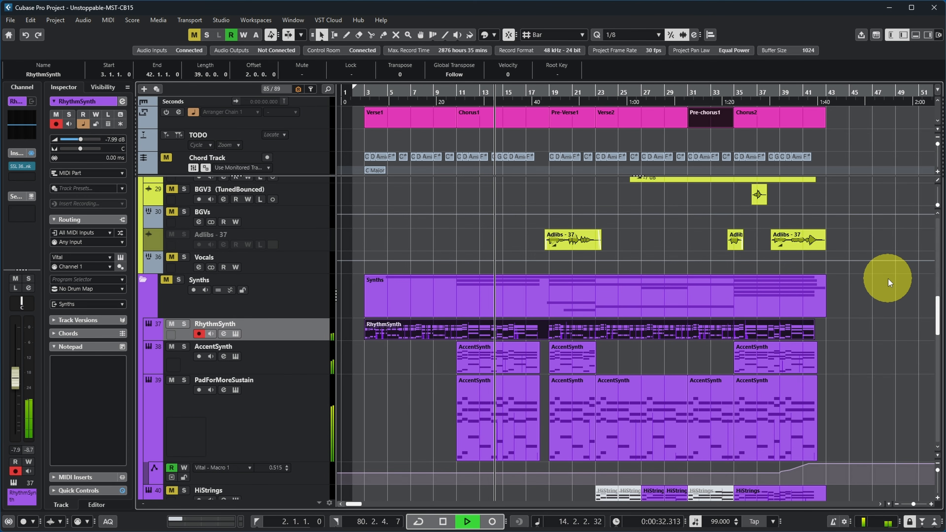
scroll(888, 279, down, 3)
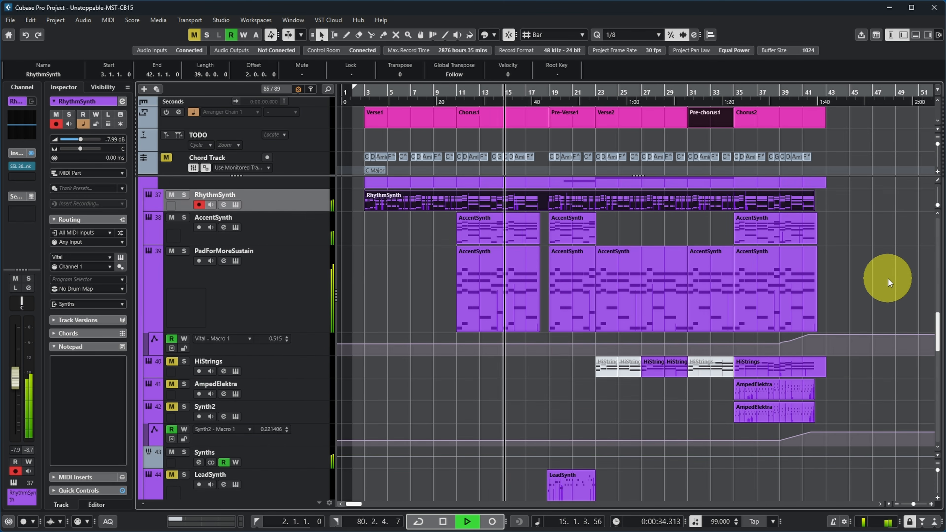
key(space)
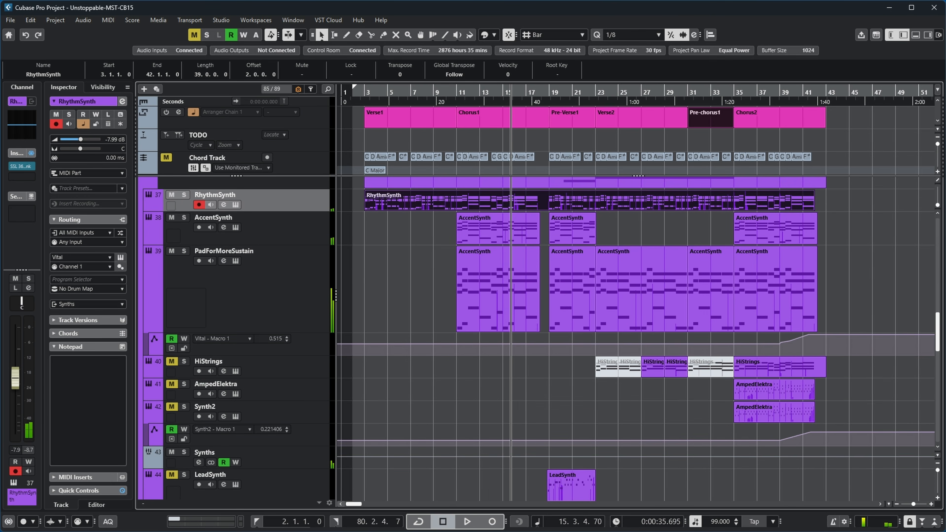
Step: Listen to the Unstoppable AI reference track from the start of Pre-Verse1 at bar 19, stopping at Verse2
click(547, 95)
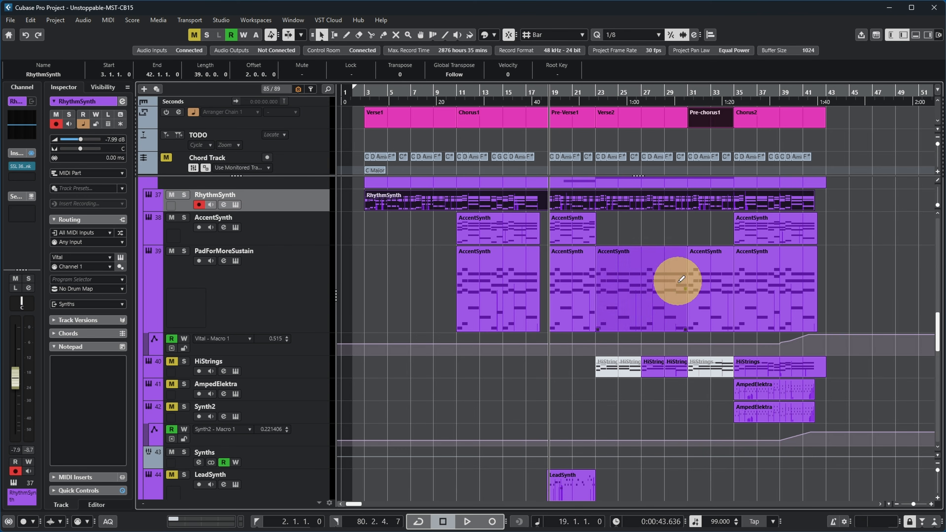
scroll(675, 279, down, 3)
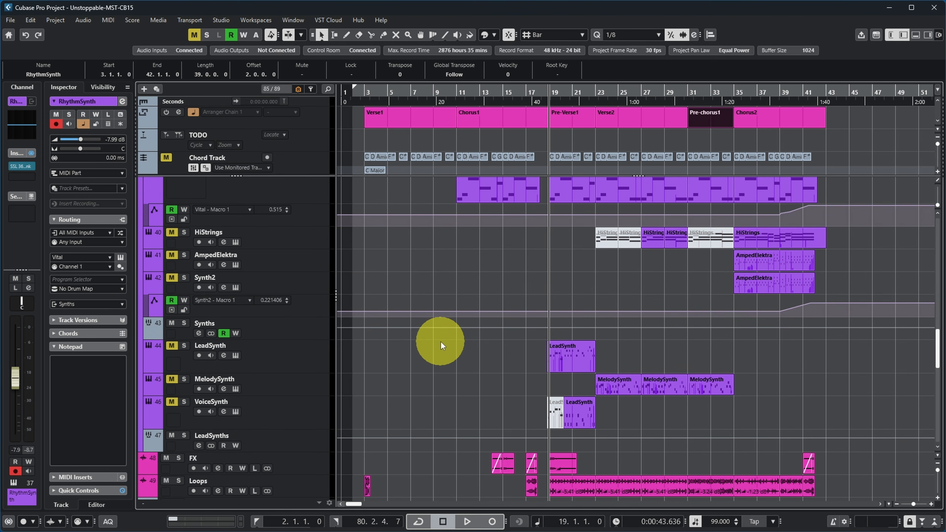
scroll(440, 341, up, 10)
click(260, 210)
key(space)
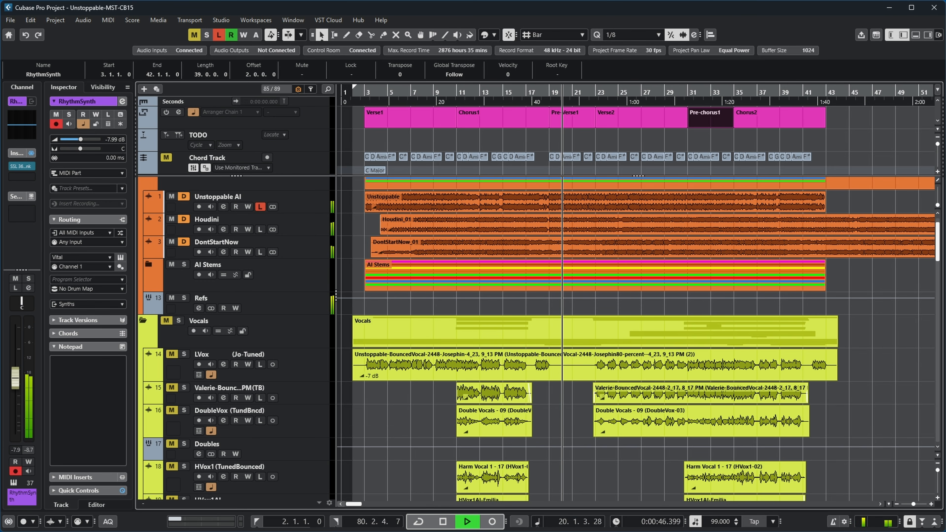
click(348, 369)
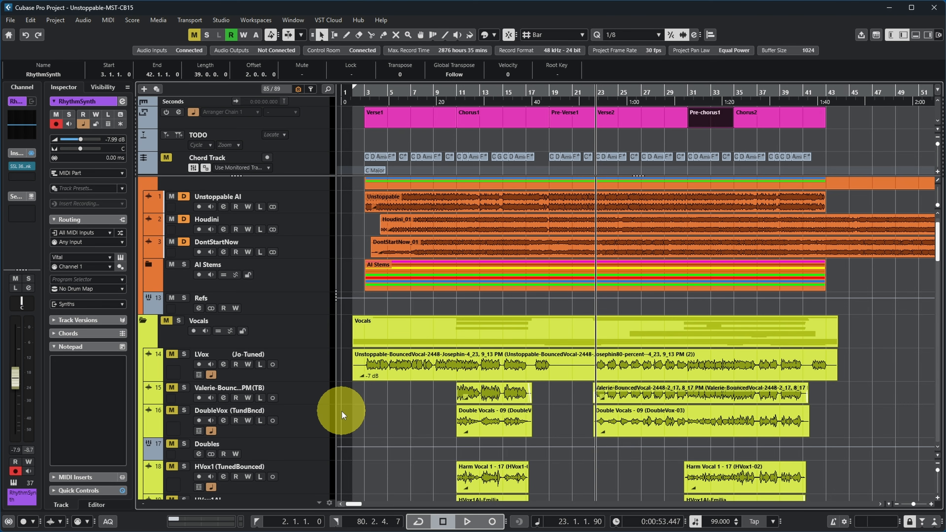
Step: Play only LeadSynth from bar 19 with its Vital instrument shown, browse the preset list, and close the instrument
scroll(588, 374, down, 15)
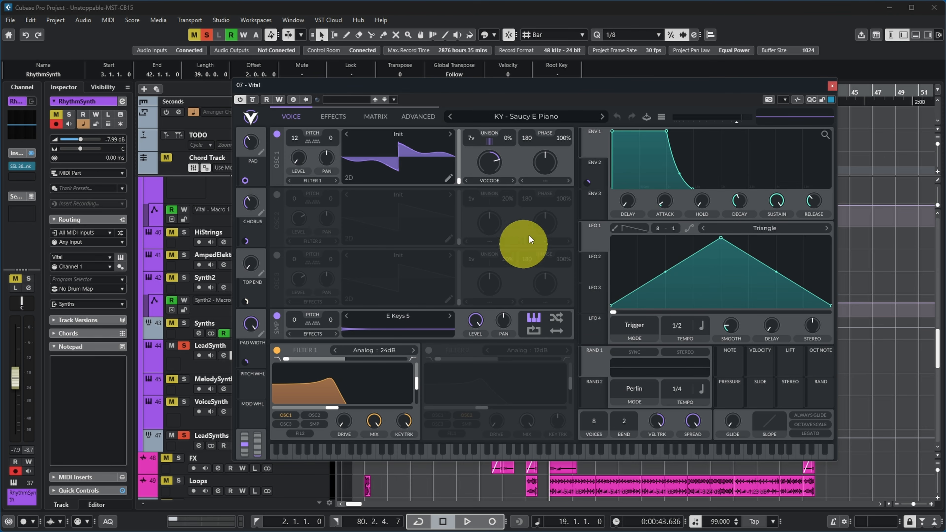
click(552, 117)
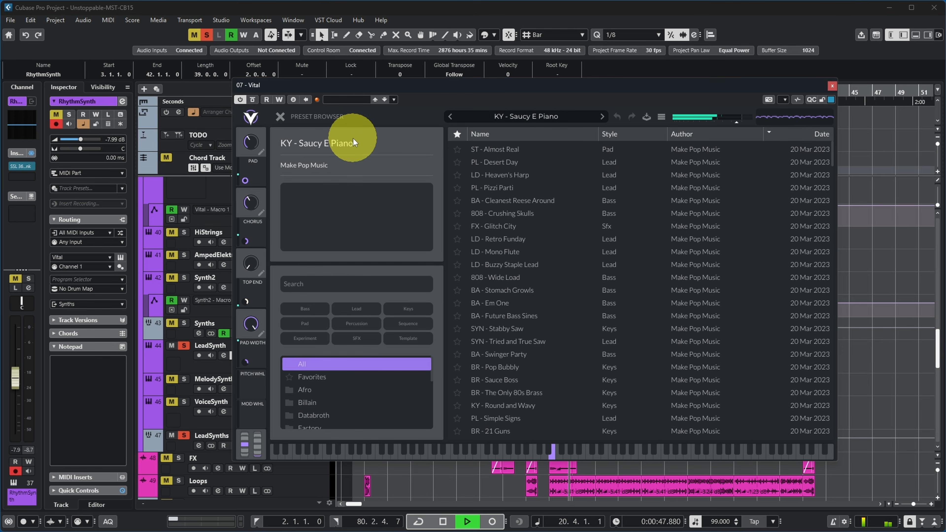
click(282, 118)
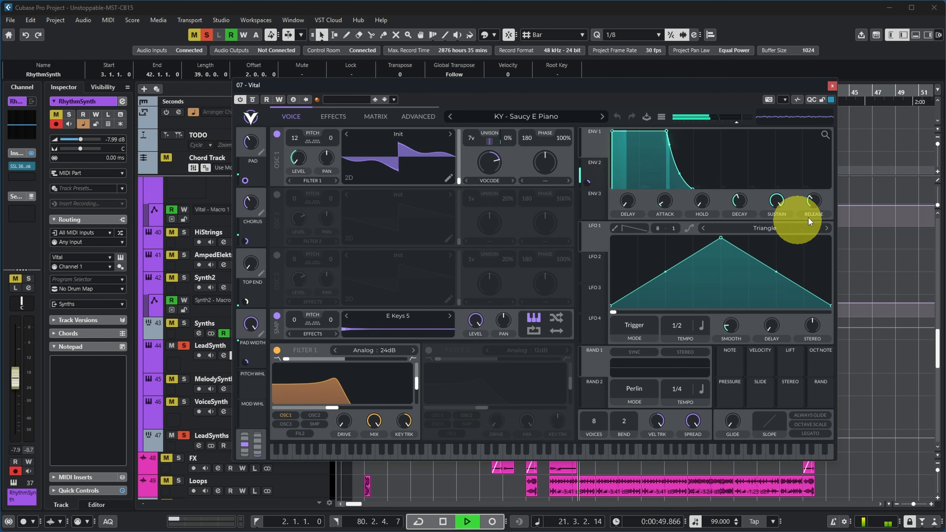
click(832, 86)
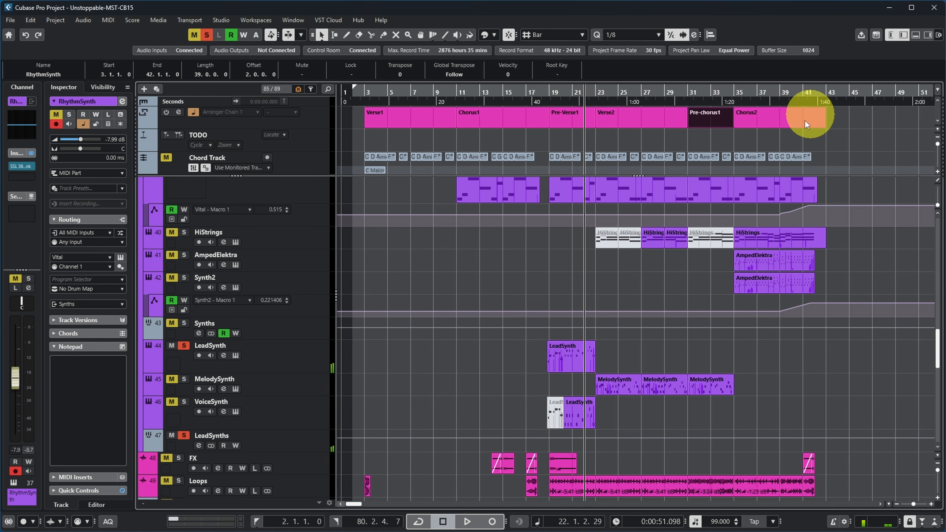
Step: Solo VoiceSynth alongside LeadSynth, check its instrument, and play both from bar 19 to the start of Verse2
click(184, 401)
click(235, 411)
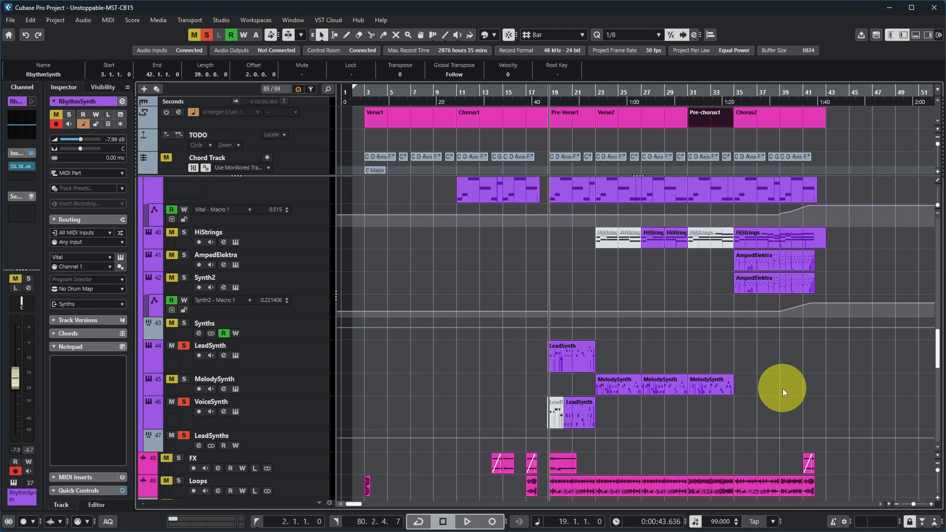
key(space)
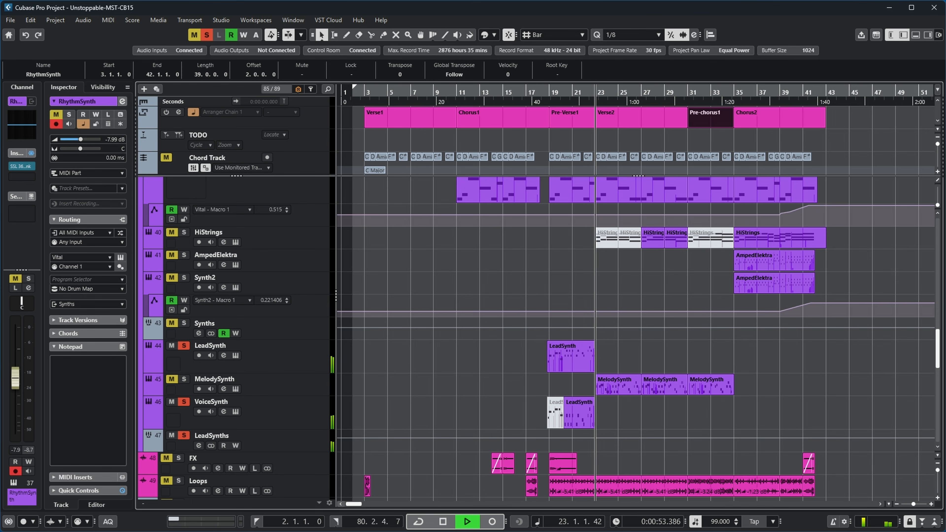
key(space)
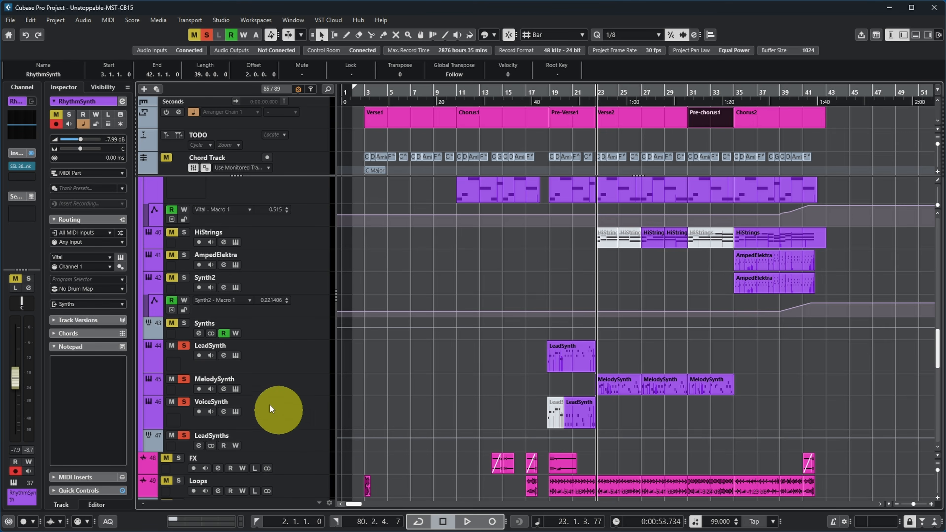
Step: Show MelodySynth's Vital instrument, move its window to view the settings, and close it
click(235, 389)
drag(816, 187, 591, 103)
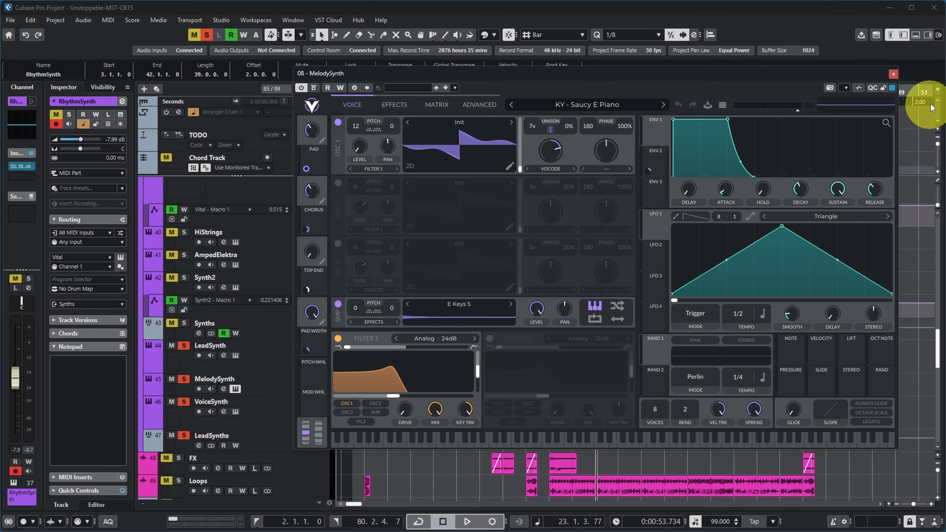
click(897, 79)
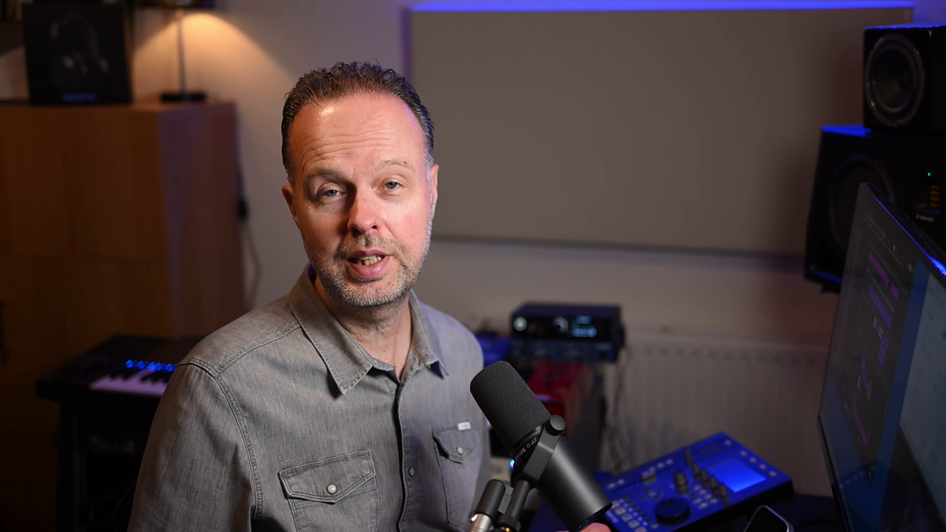
Step: Play the soloed MelodySynth parts from Verse2 at bar 23
click(716, 384)
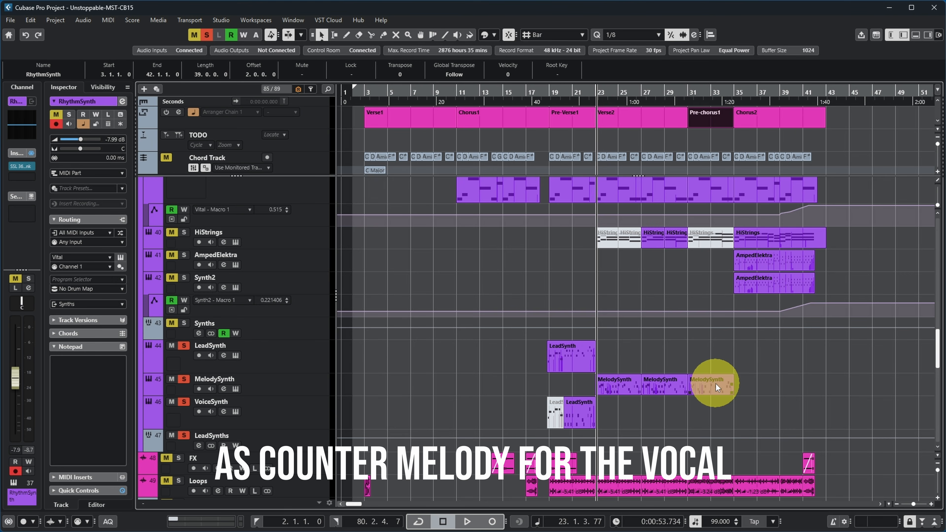
key(space)
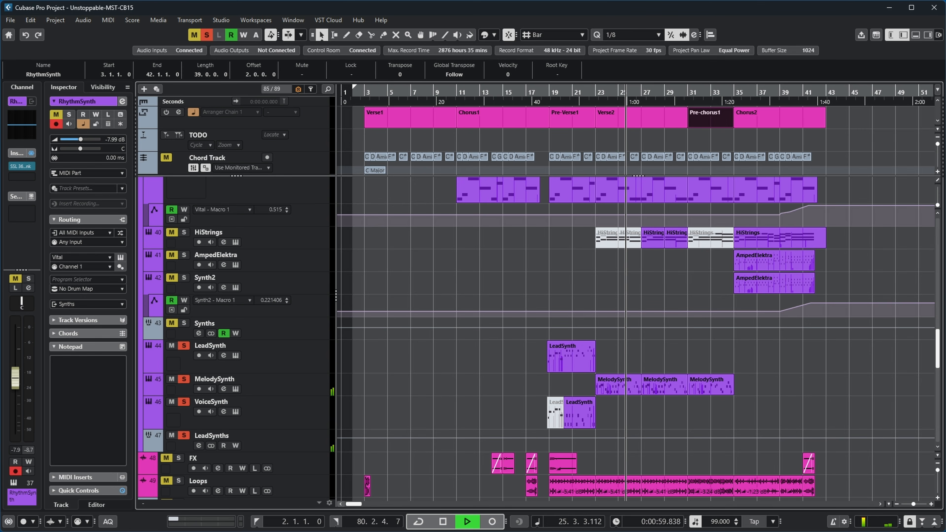
key(space)
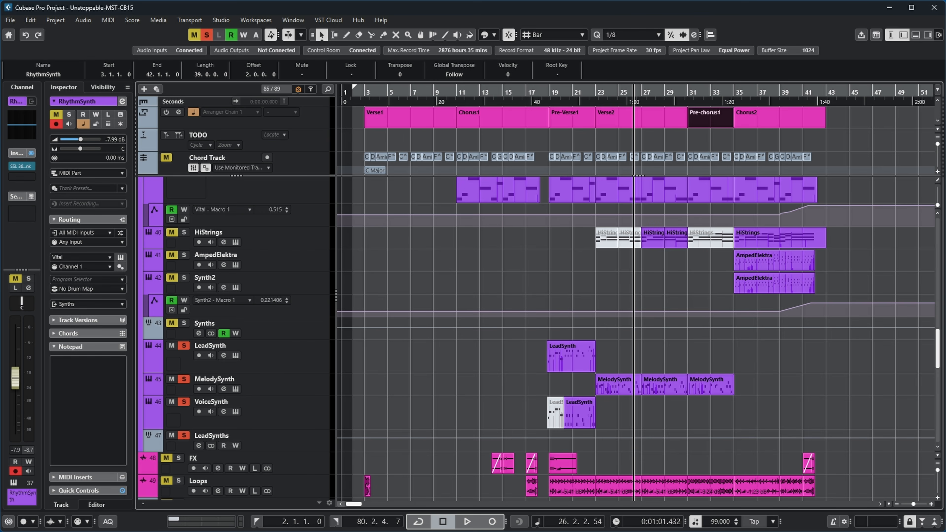
Step: Clear all solos, unmute VoiceSynth, and play the lead synths together with the other unmuted synths from bar 26
click(207, 35)
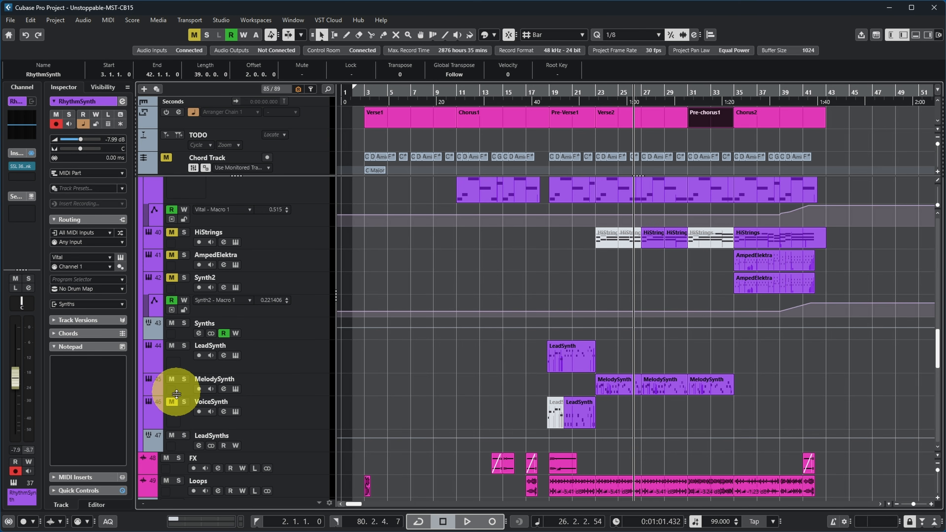
click(172, 402)
key(space)
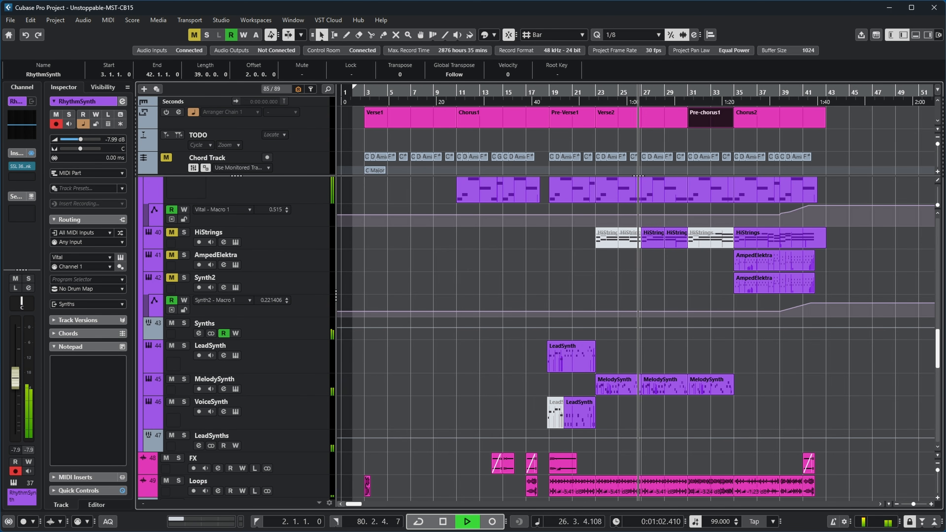
key(space)
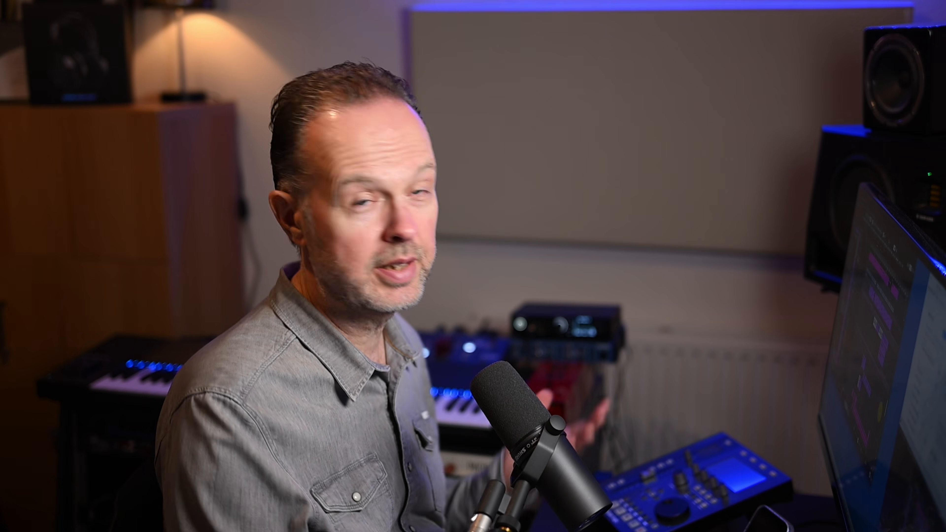